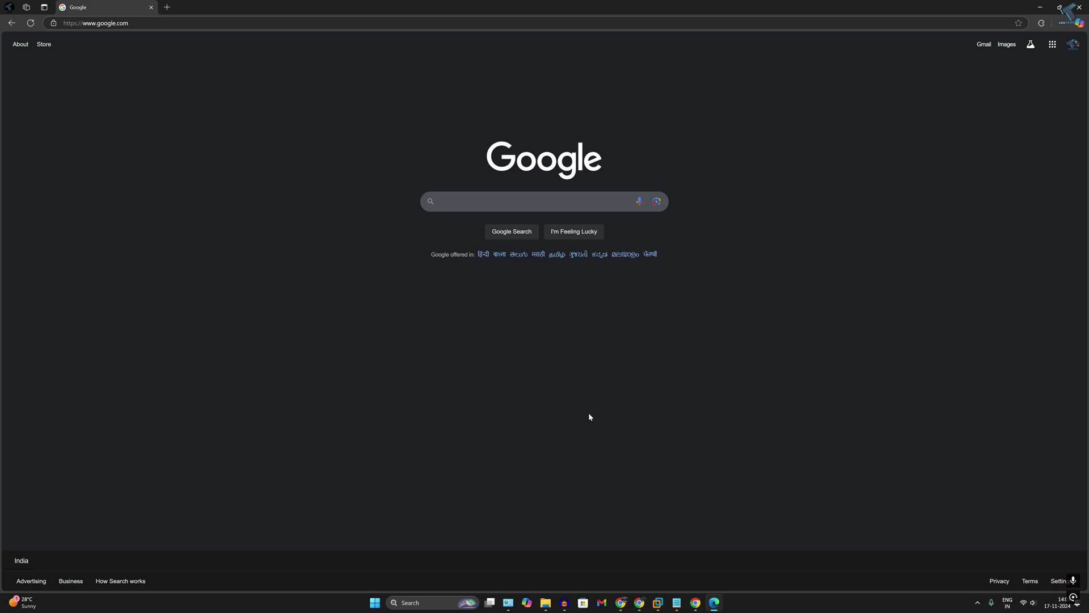
Reload Google in both Chrome windows to confirm it loads, then minimise Chrome.
left_click(31, 22)
key("alt+Tab")
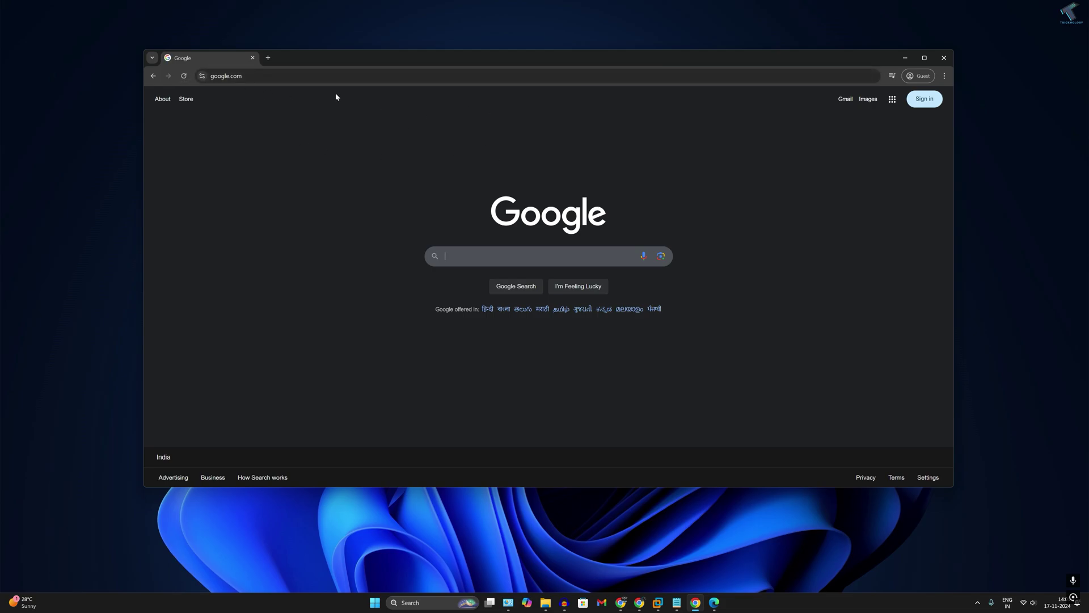
left_click(184, 75)
left_click(905, 57)
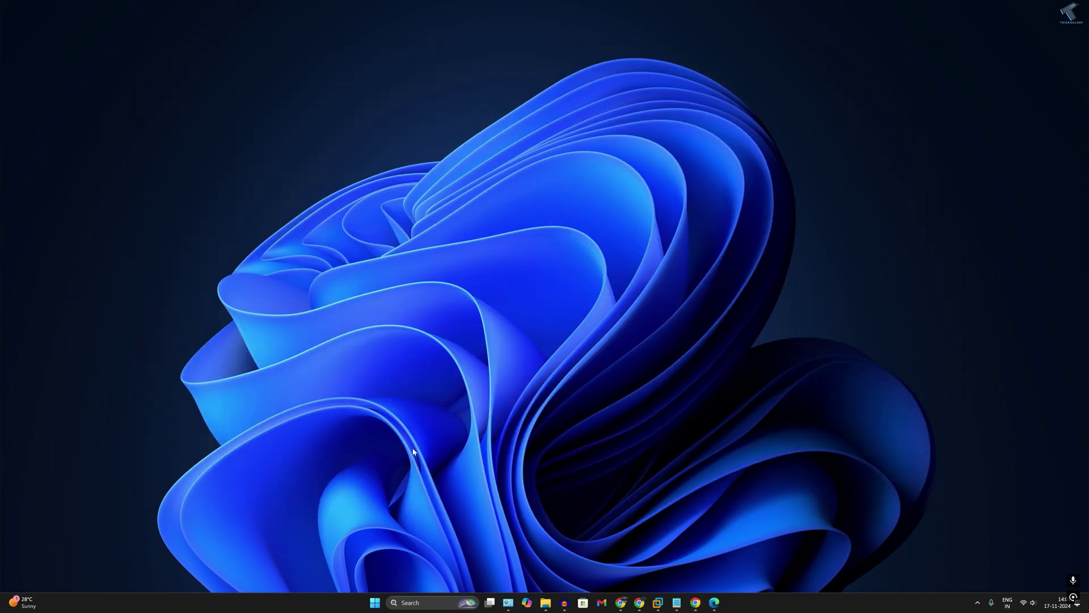
Bring up the Run dialog with wf.msc entered, centred on screen.
left_click(375, 604)
type("wf.msc")
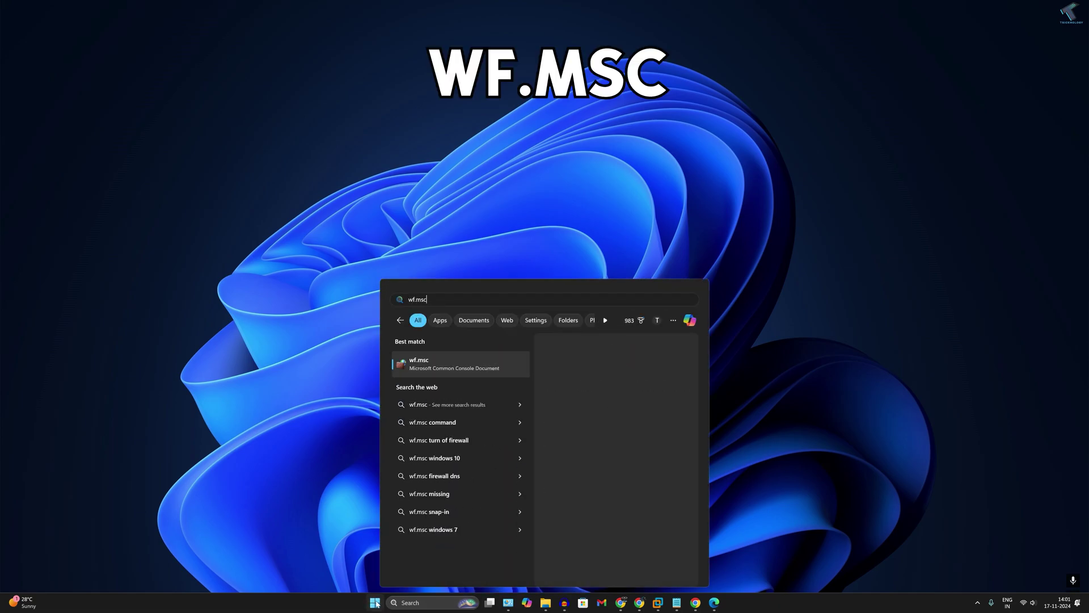
key("ctrl+a")
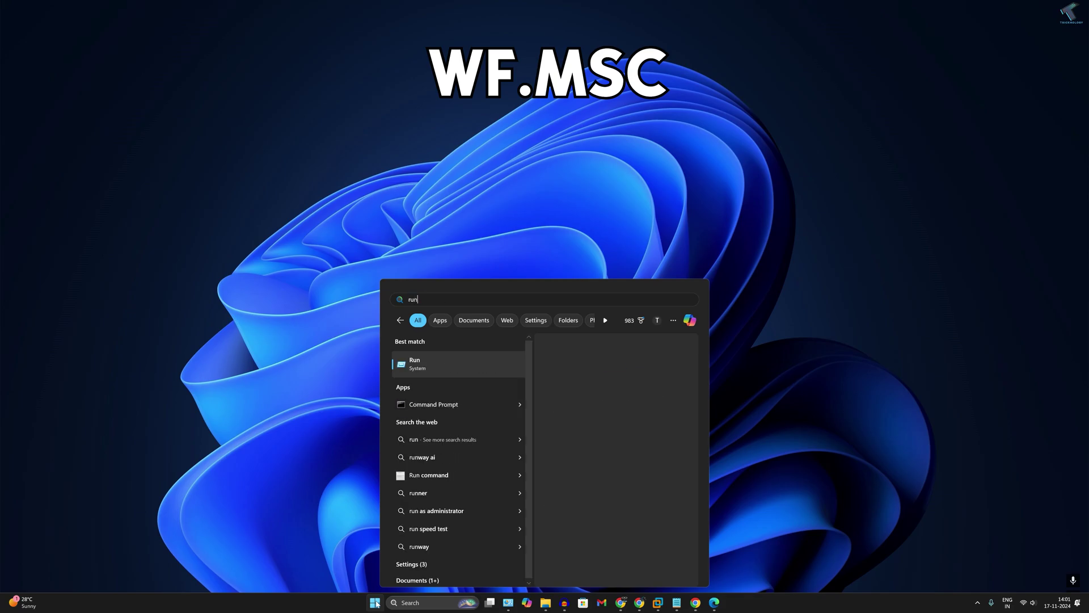
key("super+r")
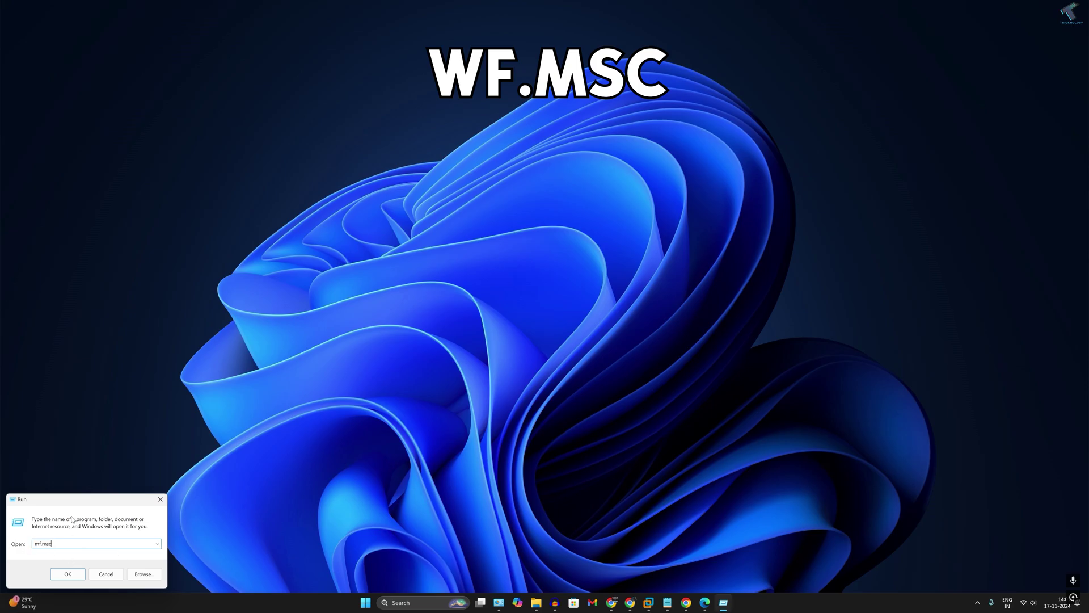
type("wf.ms")
left_click_drag(104, 499, 483, 317)
Launch the advanced firewall console, enlarge its window and display Outbound Rules.
left_click(446, 392)
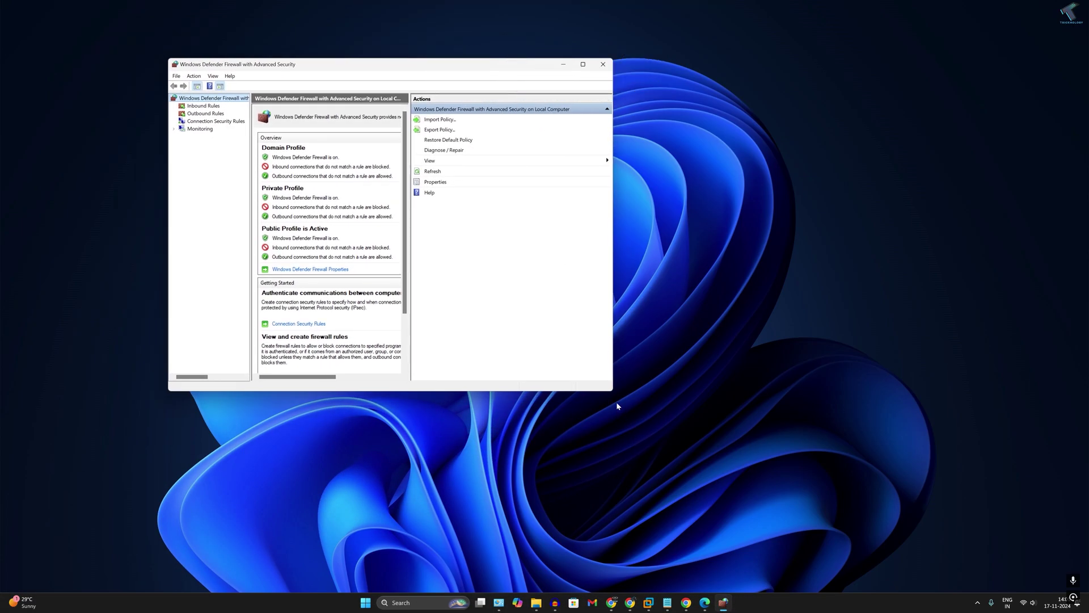
left_click_drag(611, 391, 794, 460)
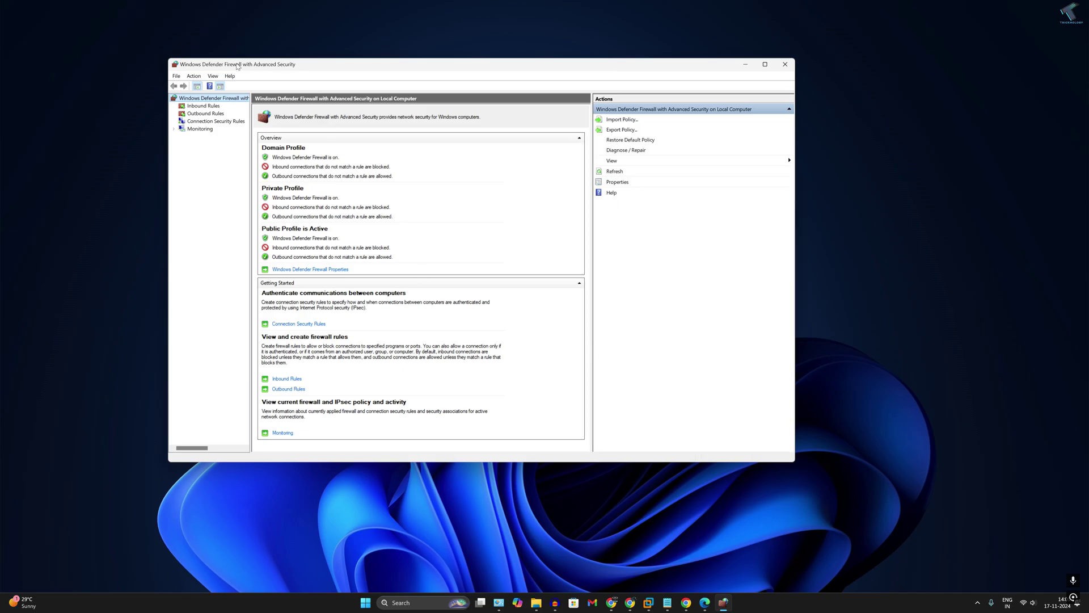
left_click(202, 114)
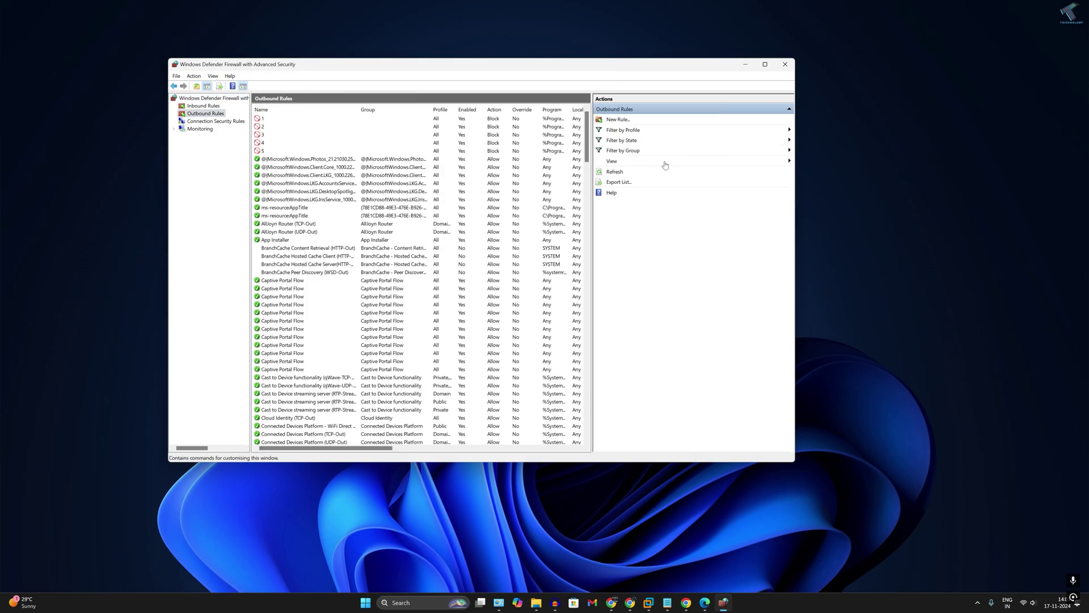
Start a new outbound Program rule and advance to the program path page.
left_click(618, 120)
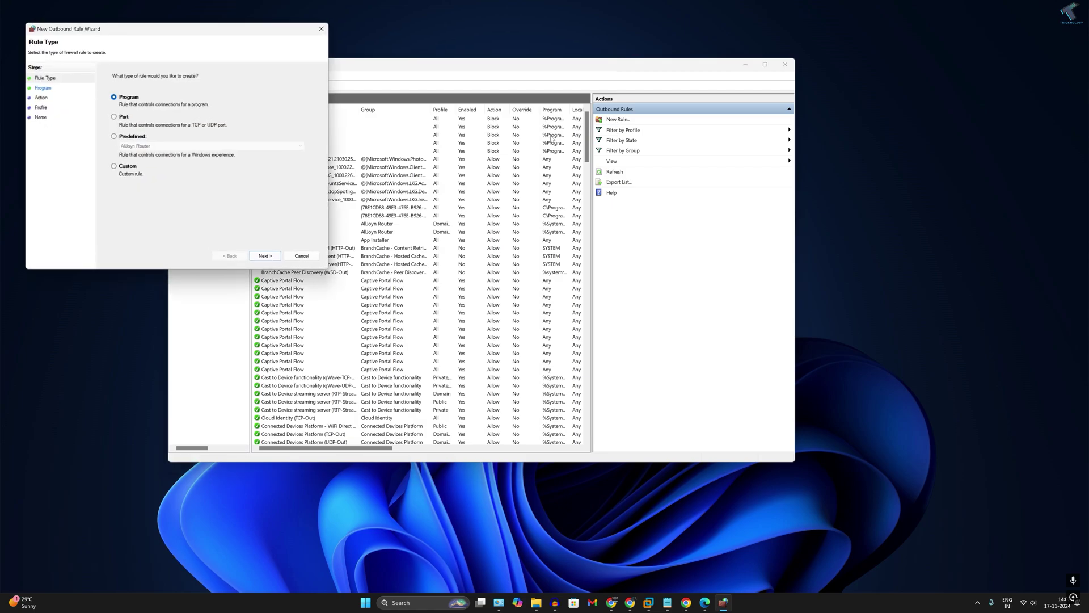
left_click_drag(177, 32, 493, 108)
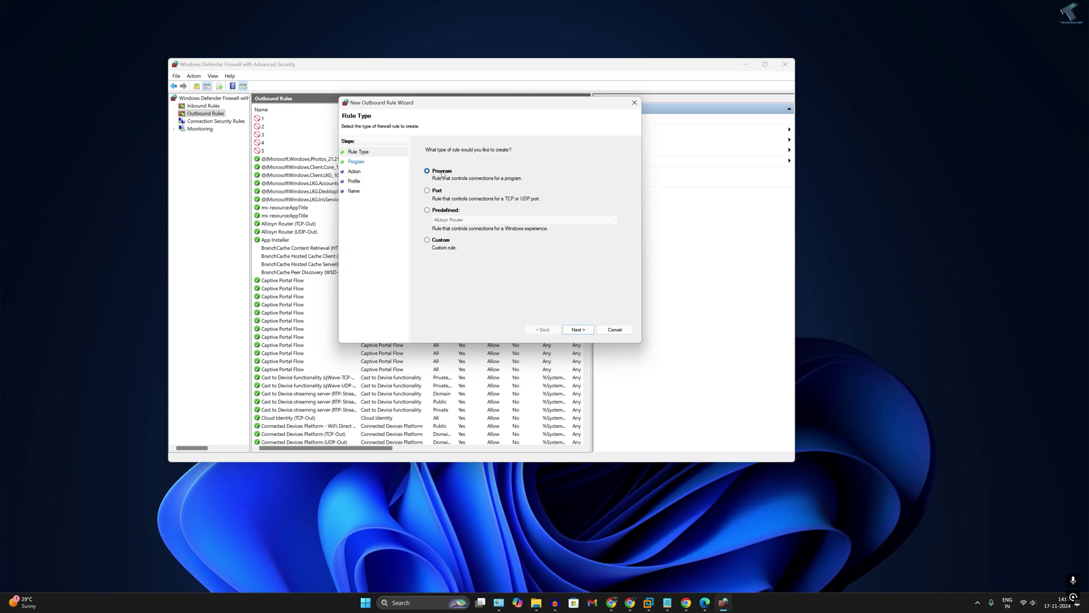
left_click(578, 329)
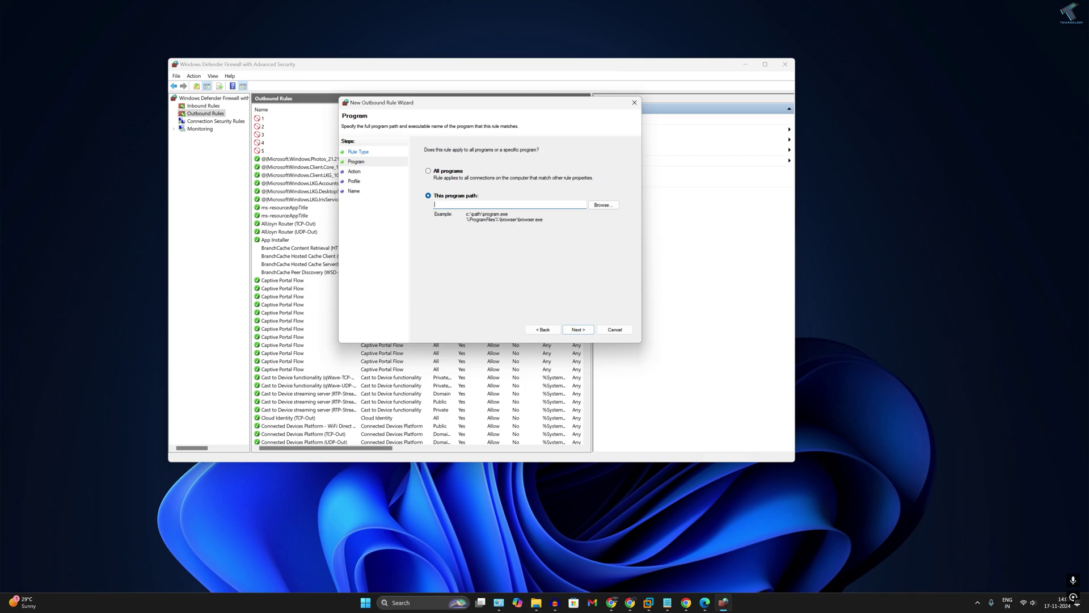
left_click(365, 604)
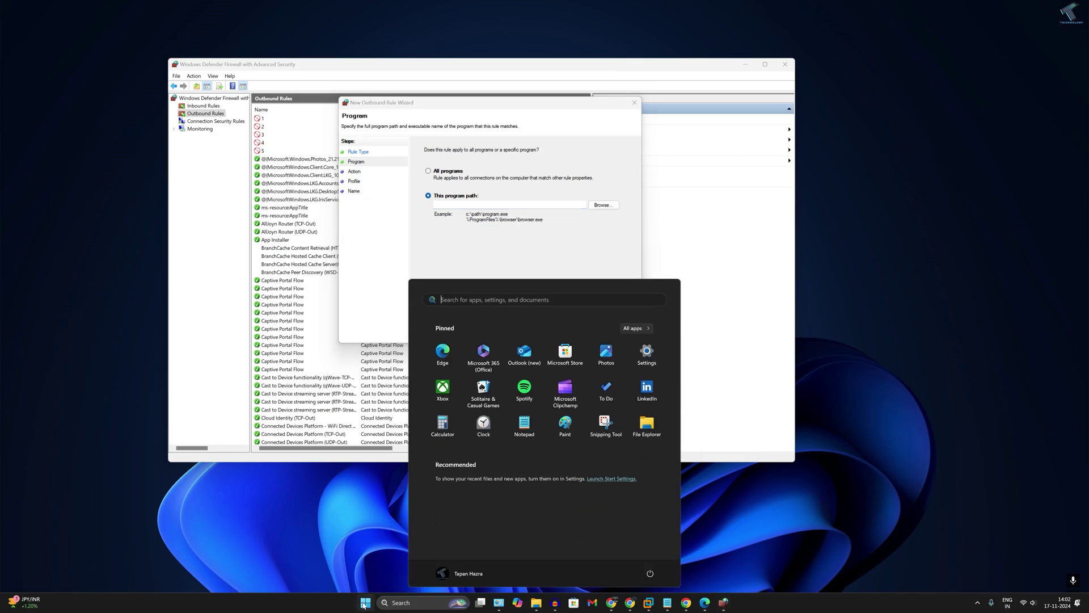
Open the folder containing chrome.exe through the Chrome search result's file location.
type("chrome")
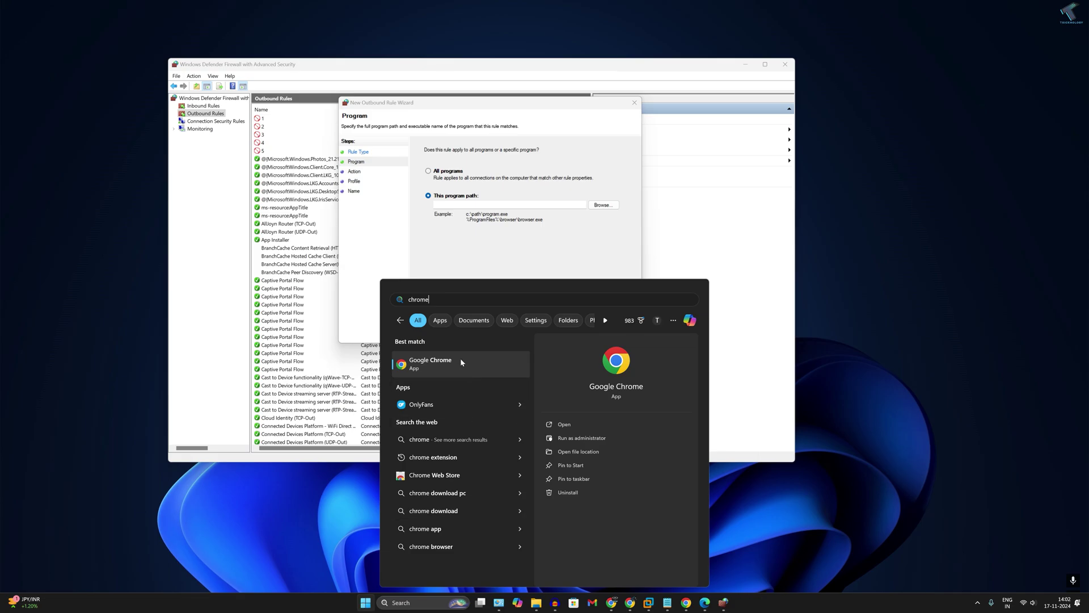
right_click(461, 359)
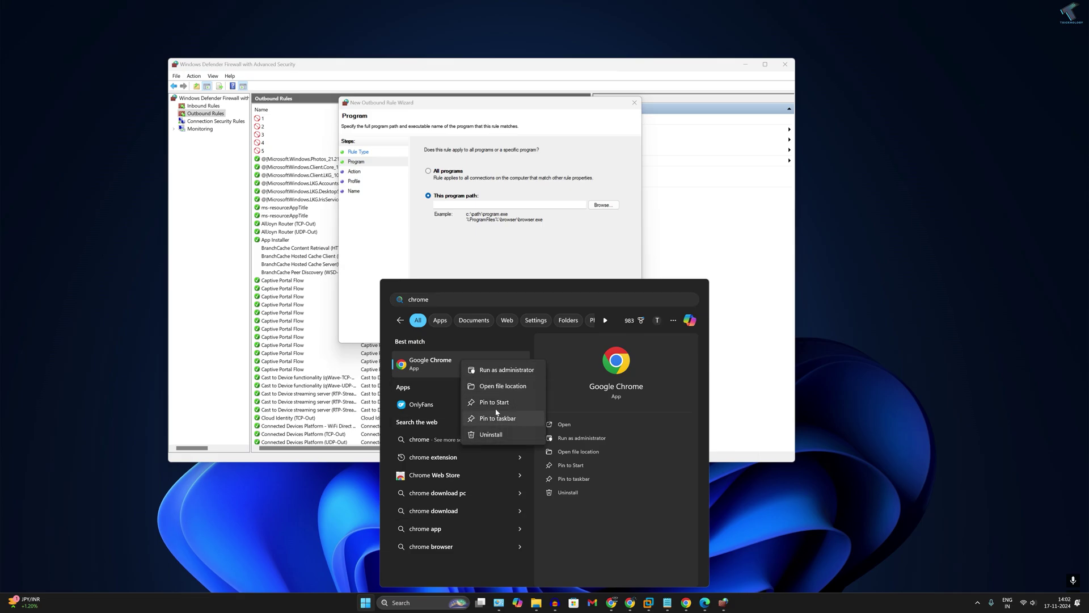
left_click(499, 386)
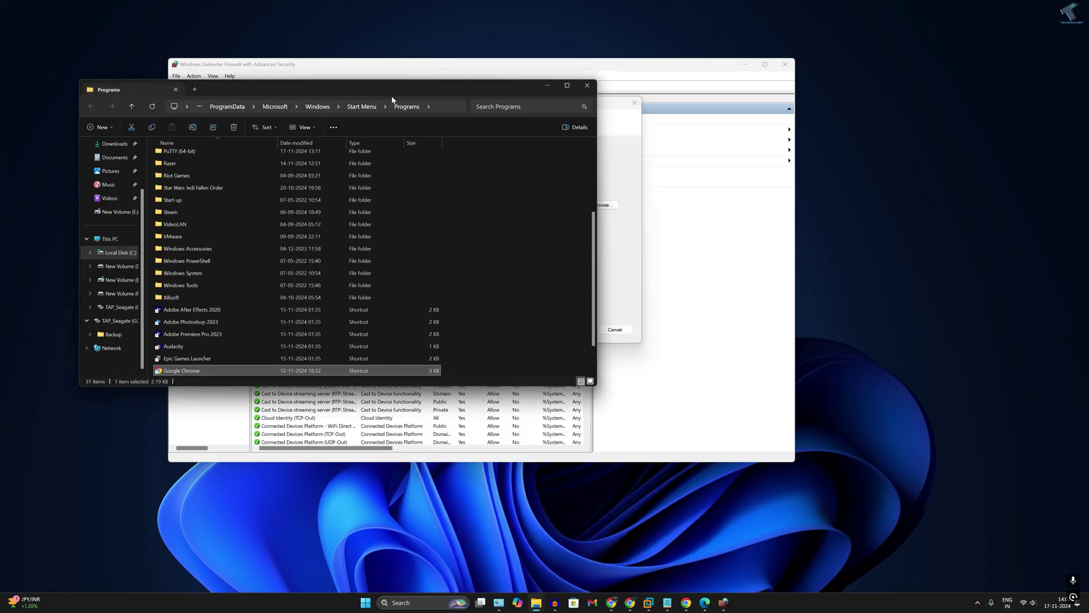
left_click_drag(392, 100, 511, 101)
right_click(315, 372)
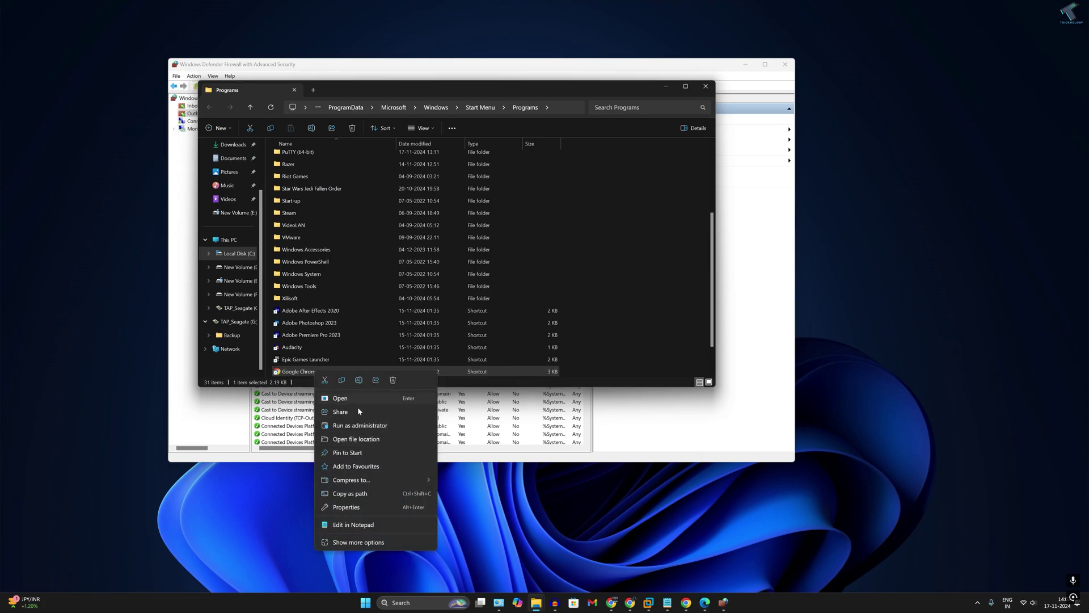
left_click(356, 439)
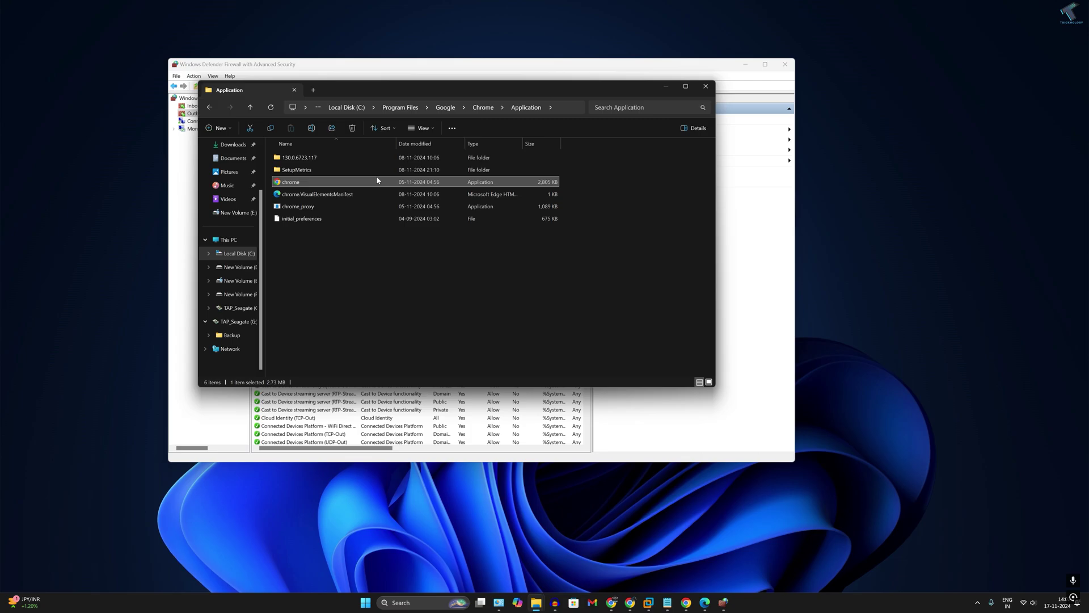
Select the path C:\Program Files\Google\Chrome\Application, then return to the rule wizard.
left_click(572, 113)
left_click_drag(510, 91, 723, 96)
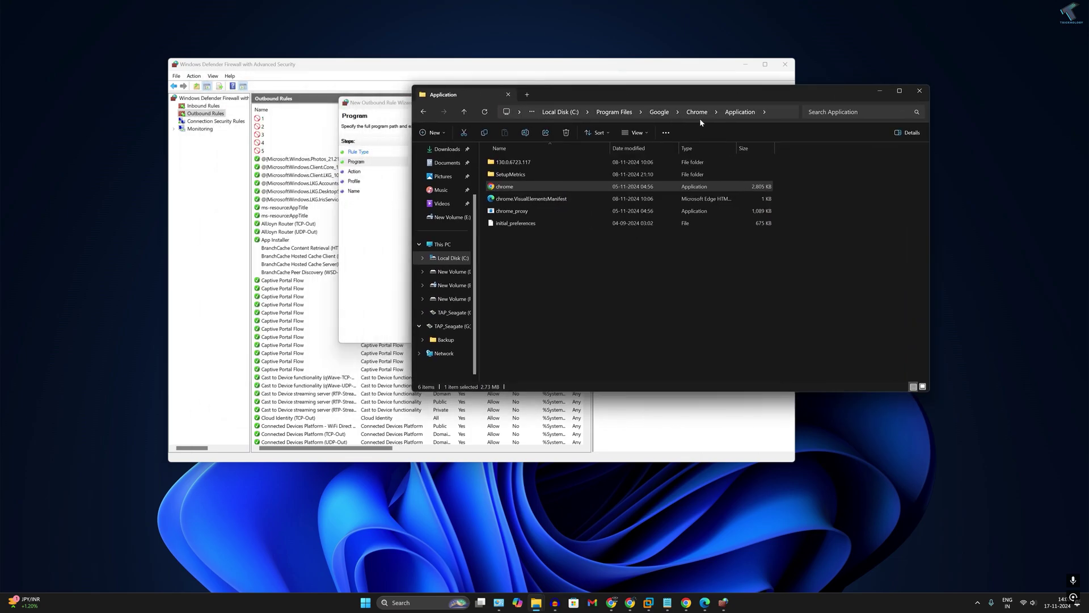
left_click(700, 113)
key("ctrl+shift+Left")
key("ctrl+shift+Left")
key("ctrl+shift+Left")
key("ctrl+shift+Left")
key("ctrl+shift+Left")
key("ctrl+shift+Left")
key("ctrl+c")
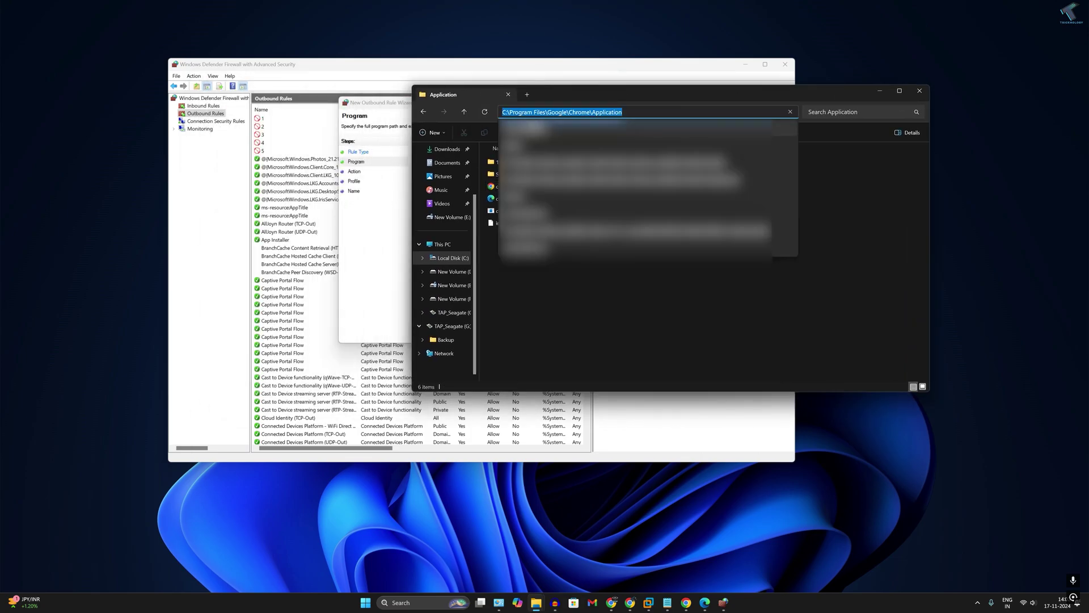
key("alt+Tab")
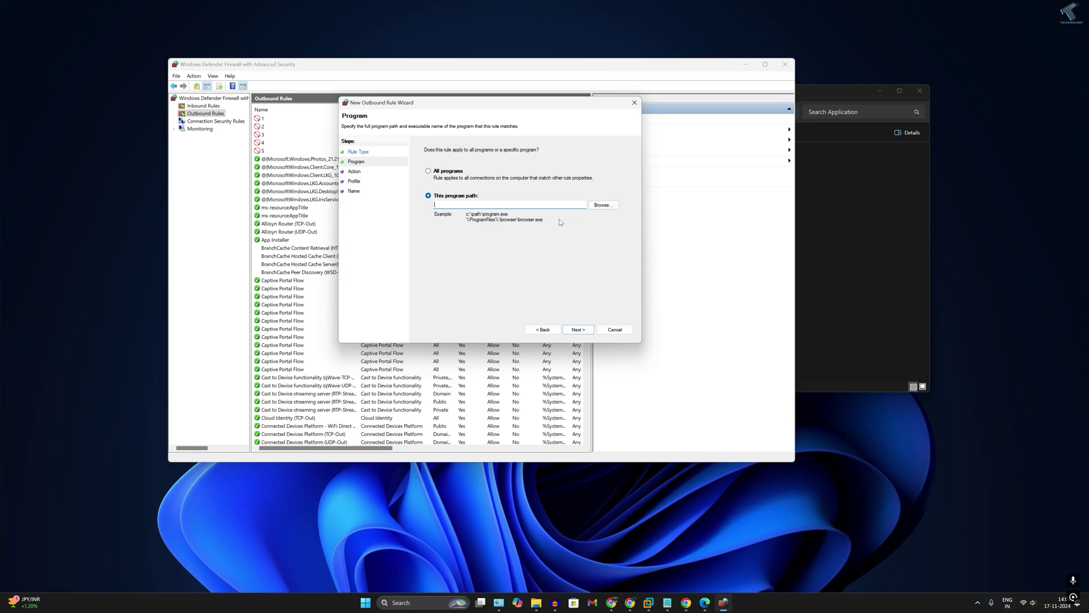
Browse to the Chrome Application folder and choose chrome.exe as the rule's program.
left_click(601, 206)
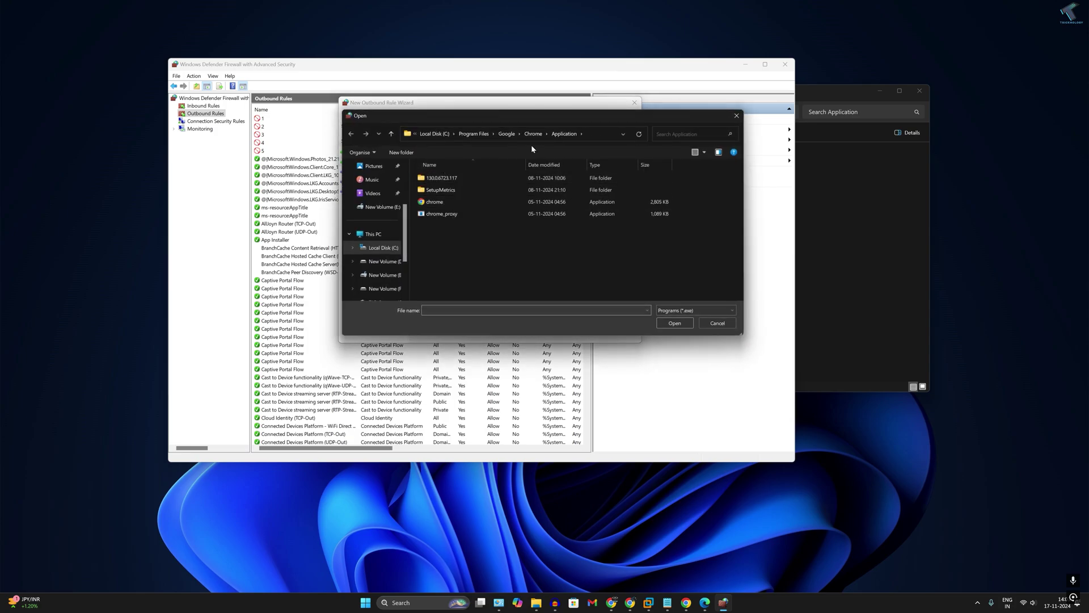
left_click(531, 134)
key("ctrl+v")
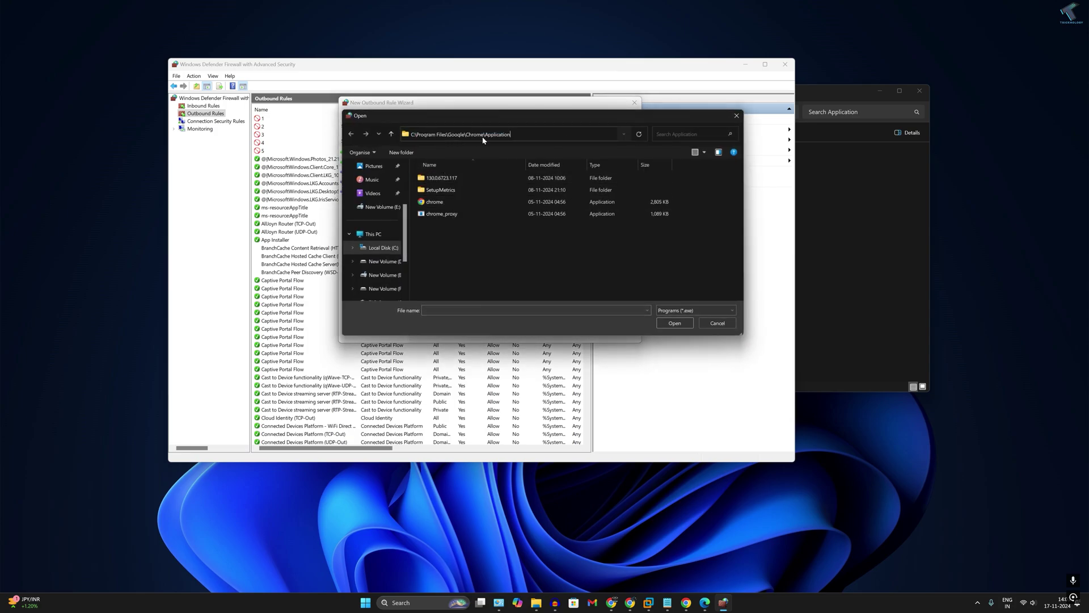
key("Return")
left_click(449, 204)
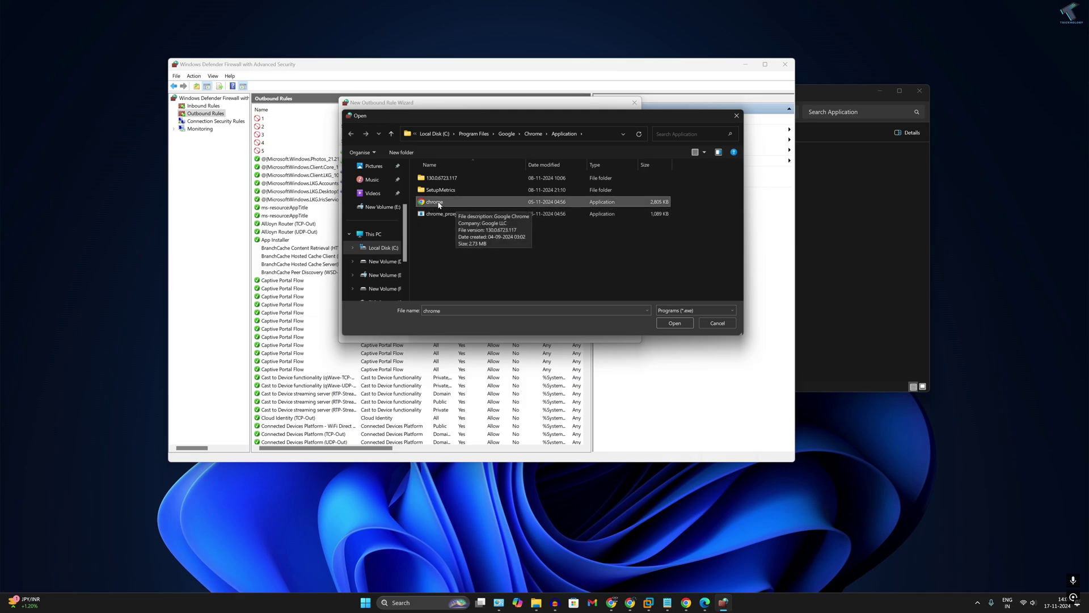
left_click(673, 328)
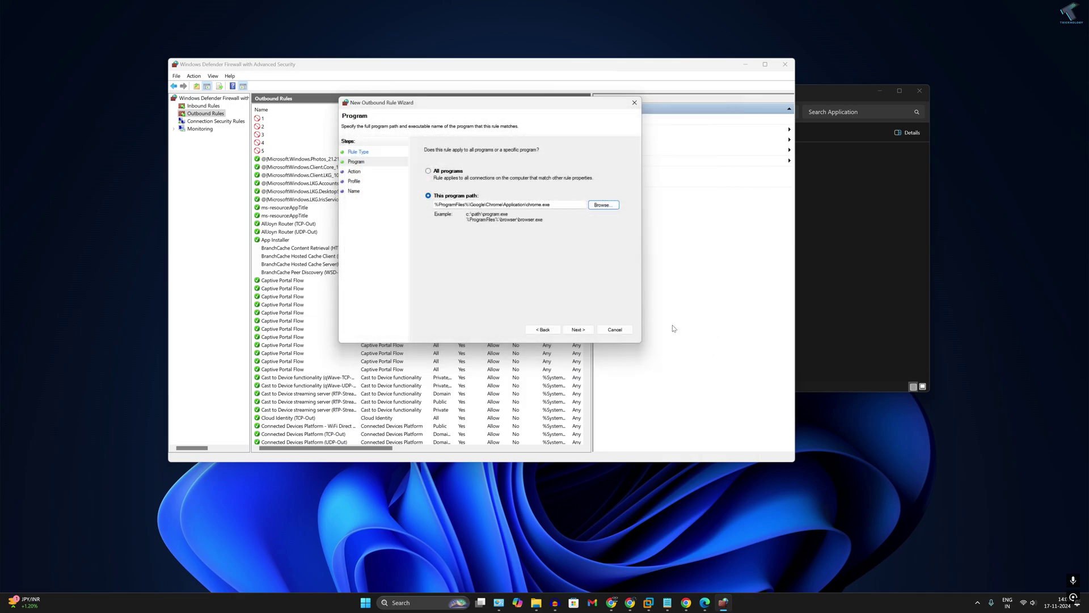
Keep Block on all three profiles, name the rule 'Block Chrome Access' and finish.
left_click(576, 330)
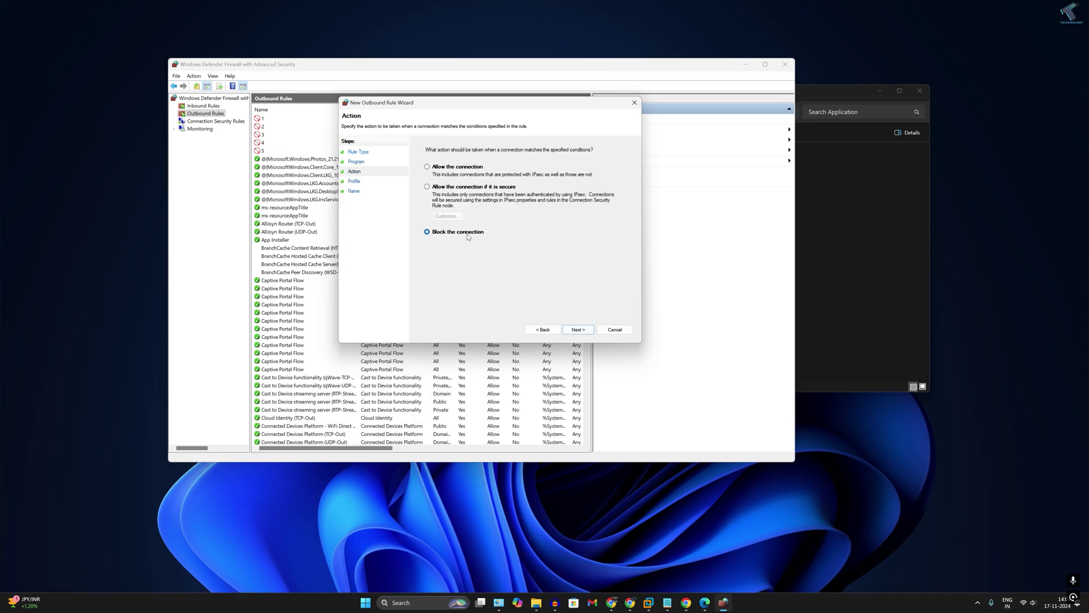
left_click(580, 331)
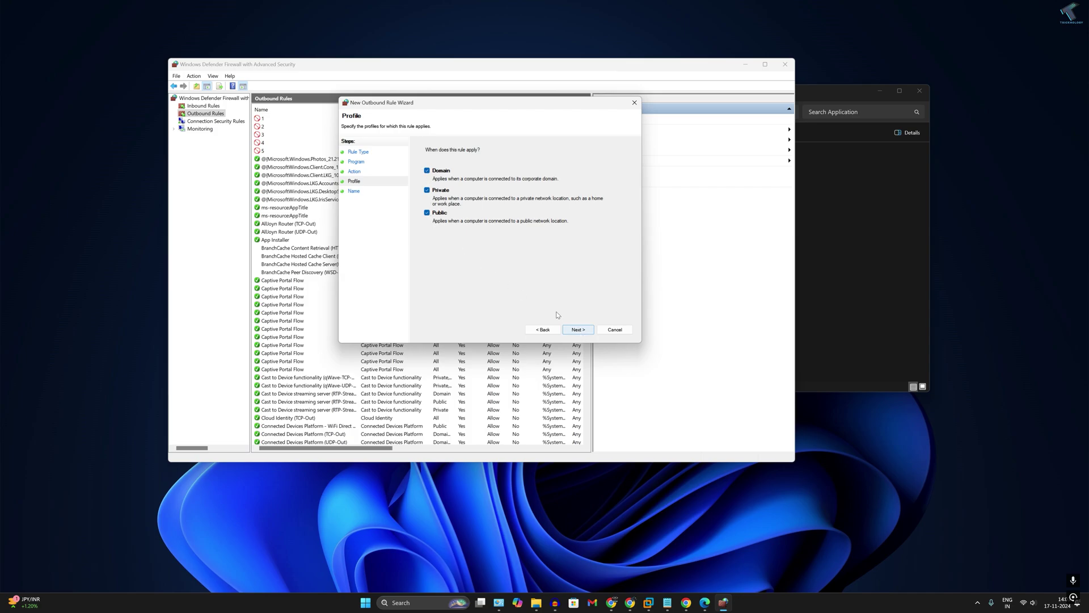
left_click(584, 329)
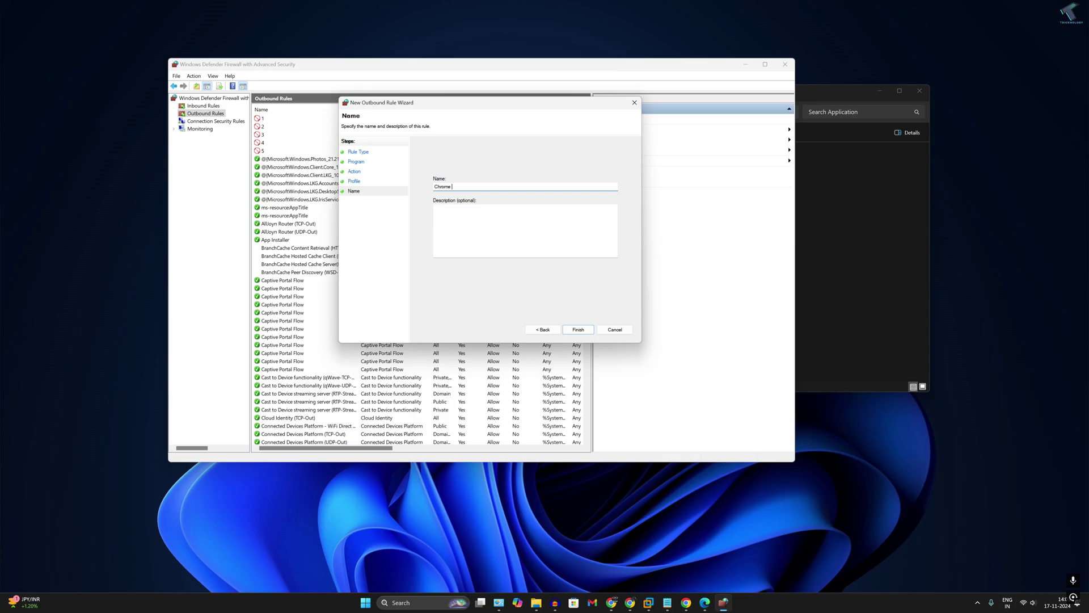
key("BackSpace")
key("BackSpace")
key("BackSpace")
key("BackSpace")
type("lo")
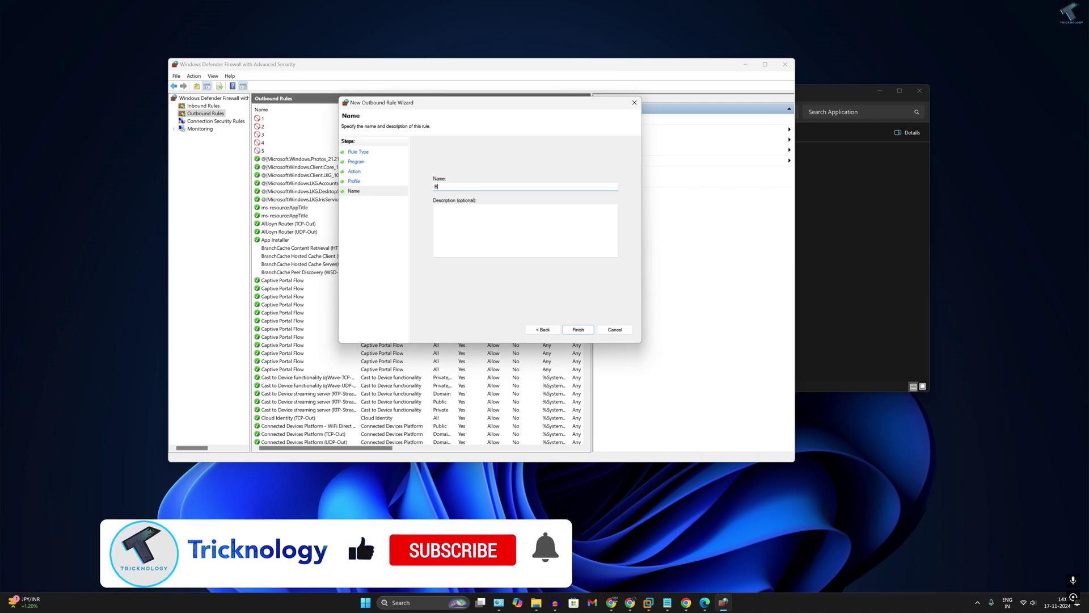
type("ck ")
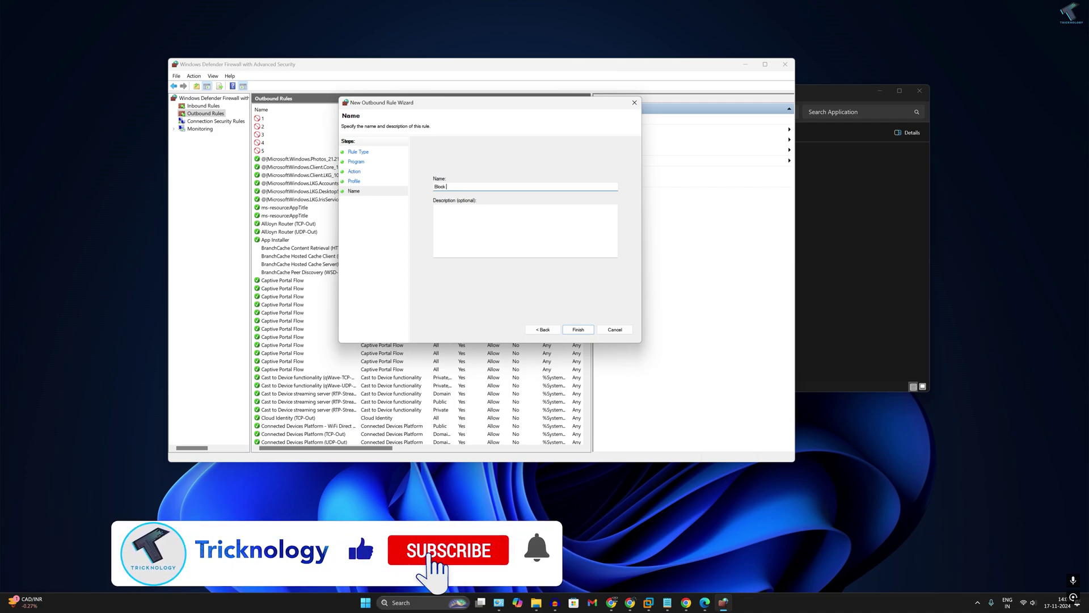
type("Chiome A")
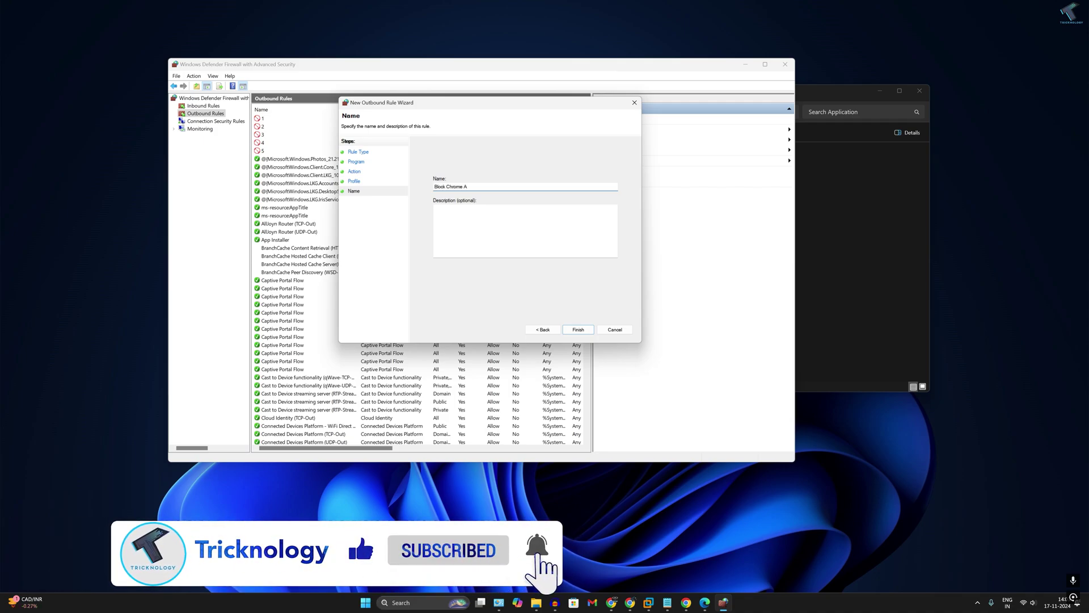
type("ccess")
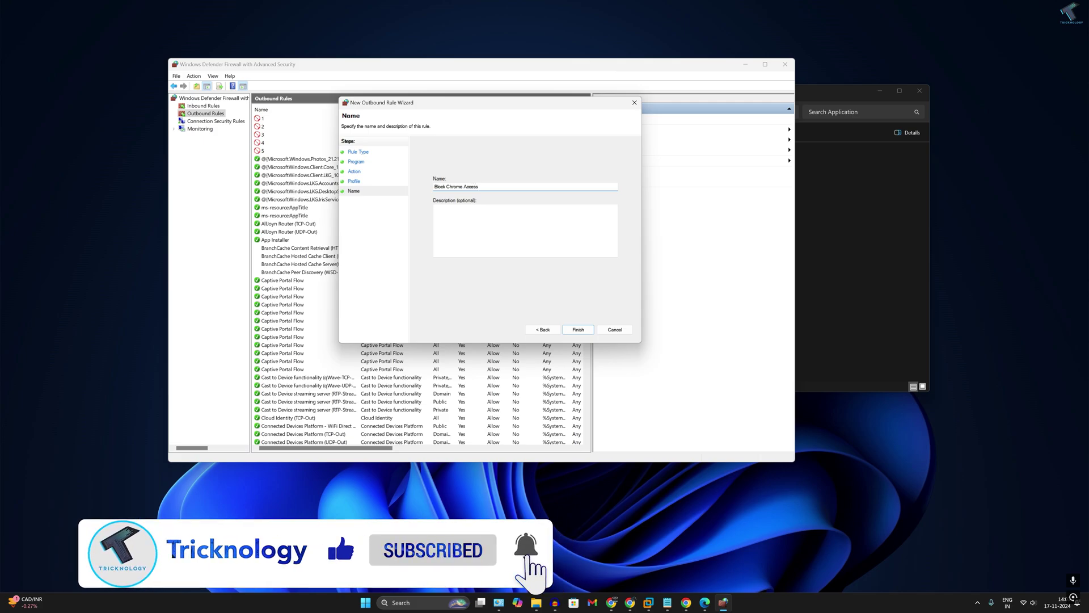
left_click(579, 329)
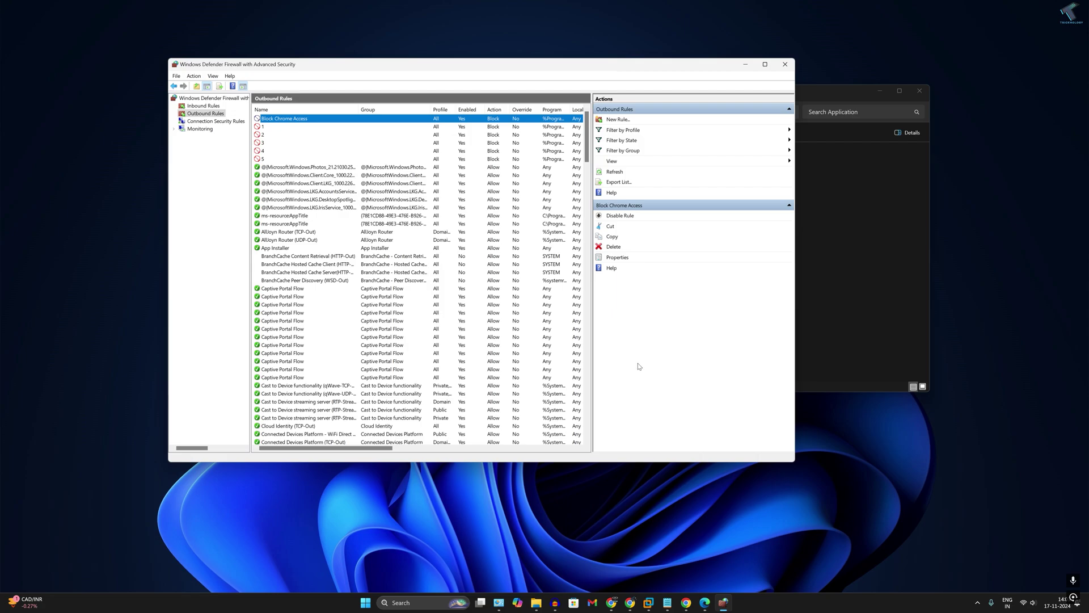
Reload Google in Chrome to test the block, then reload it in Edge for comparison.
left_click(687, 602)
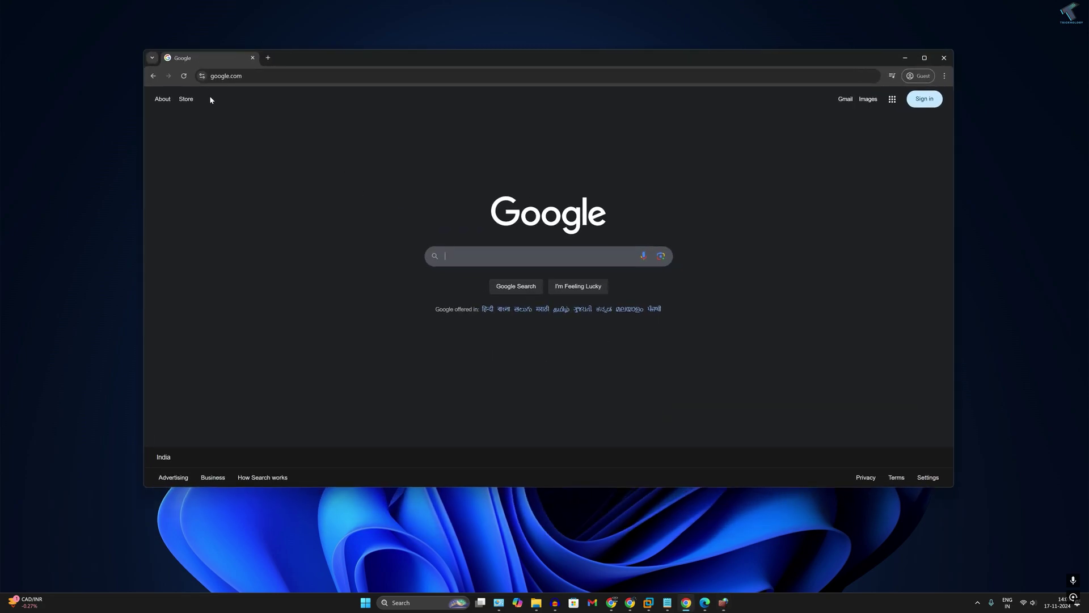
left_click(187, 81)
left_click(714, 609)
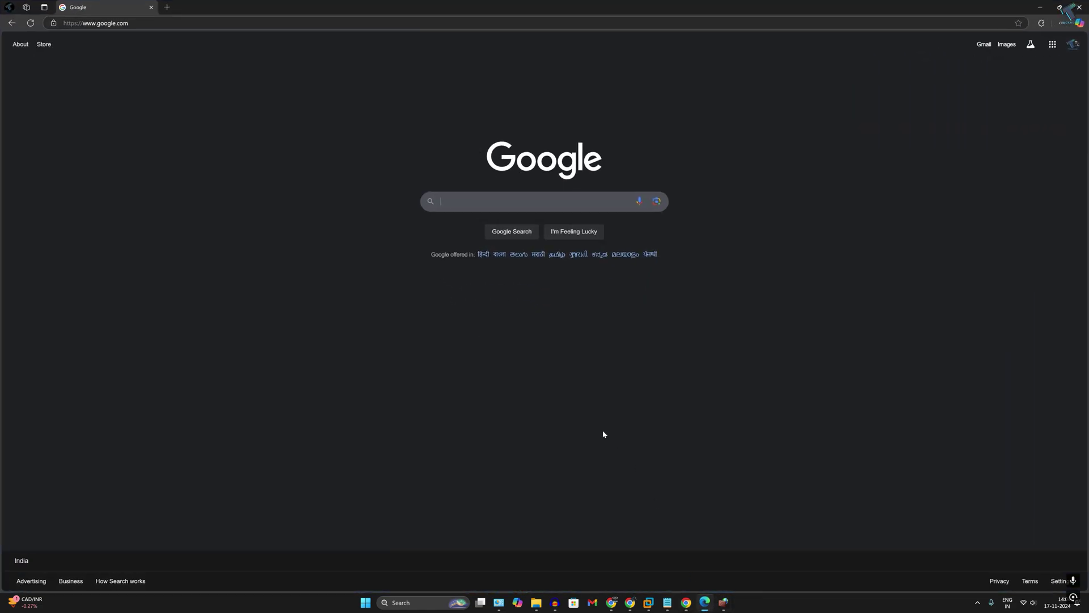
left_click(31, 24)
left_click(1040, 6)
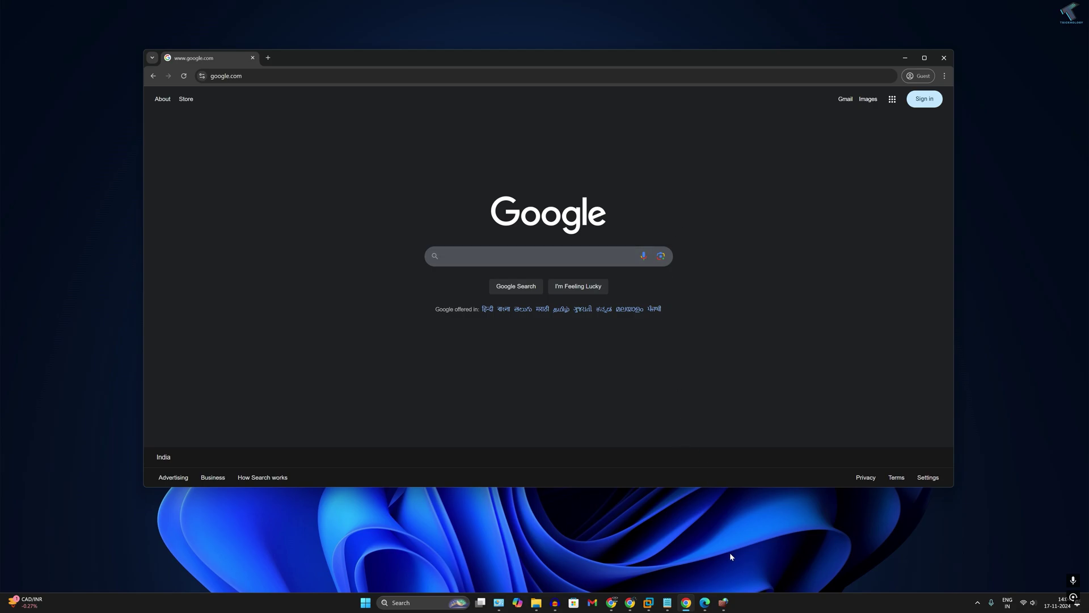
Return to the firewall console and begin another new outbound rule.
left_click(724, 603)
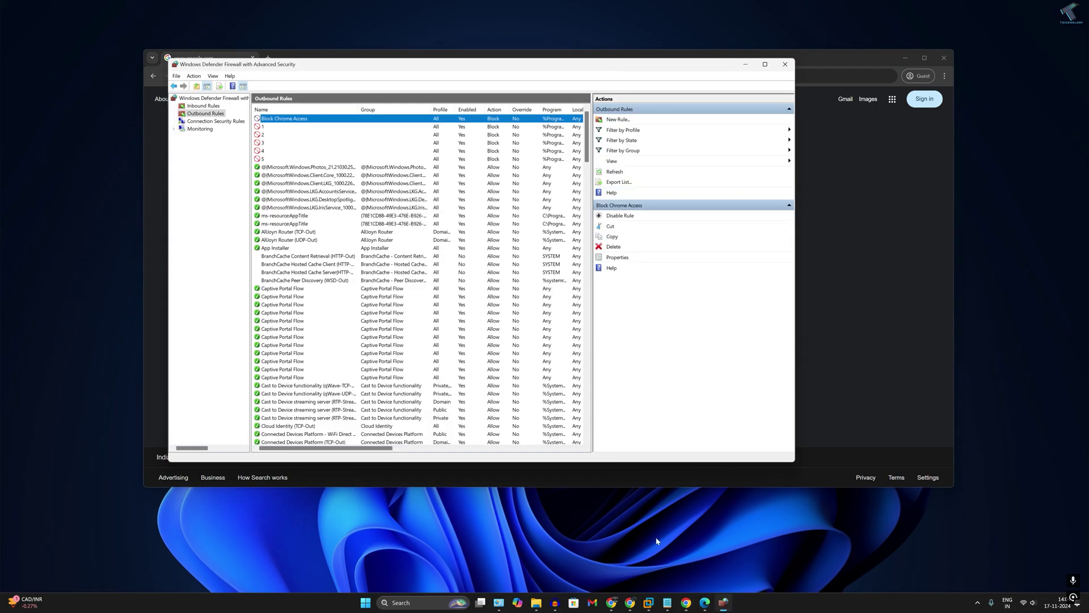
left_click(704, 604)
left_click(704, 603)
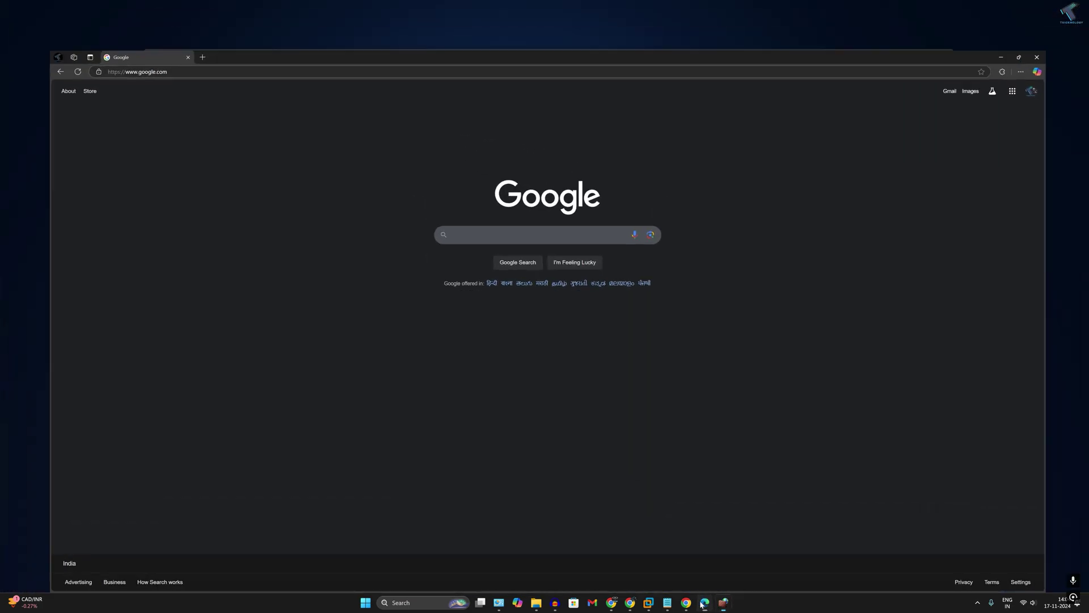
left_click(616, 120)
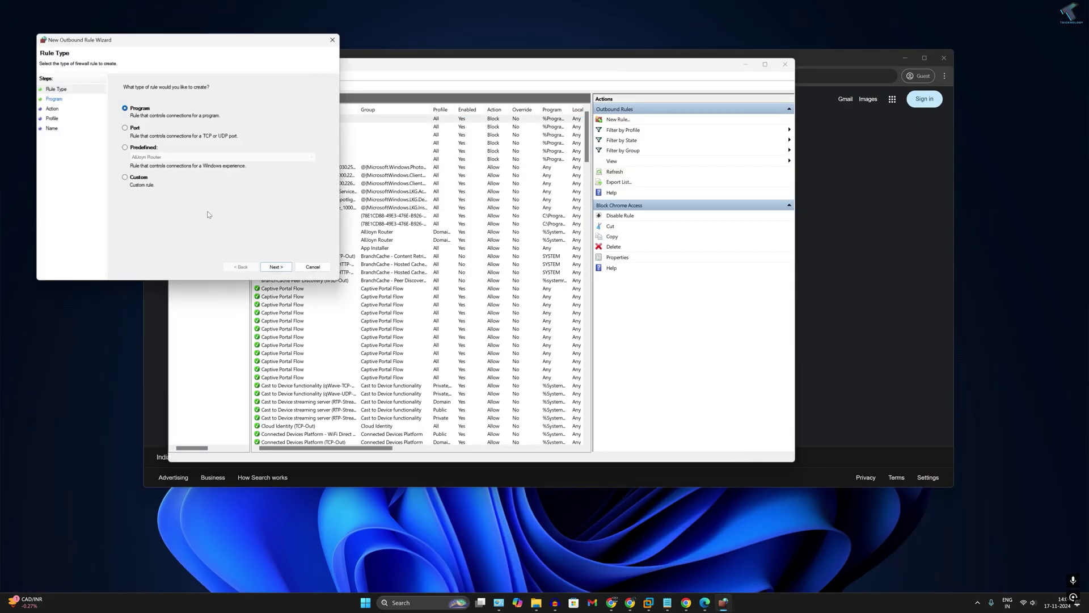
Keep the Program rule type and open Microsoft Edge's shortcut location from Start search.
left_click(280, 268)
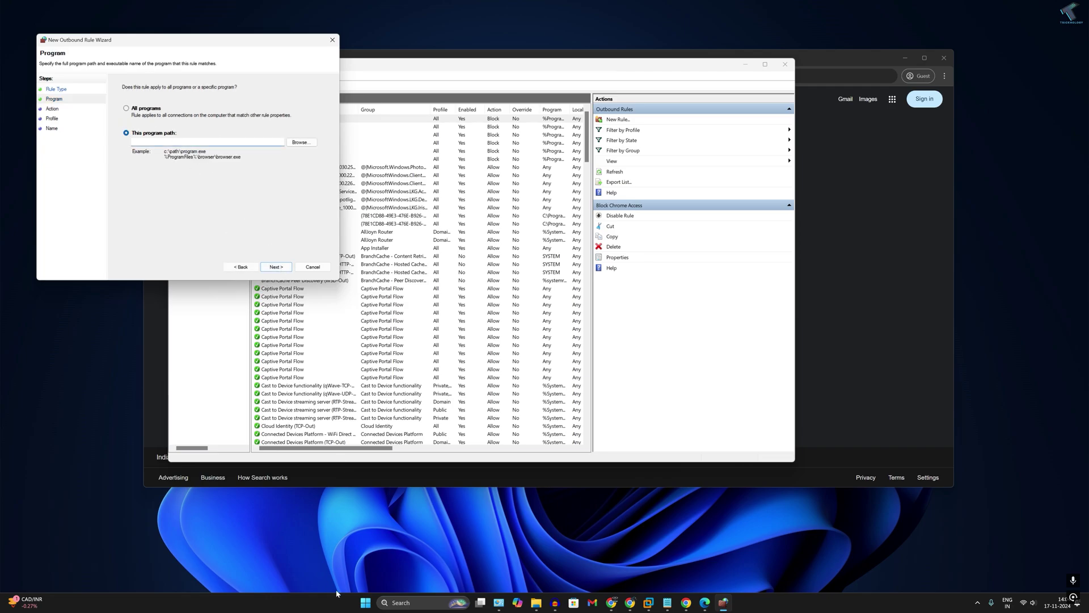
left_click(364, 604)
type("mci")
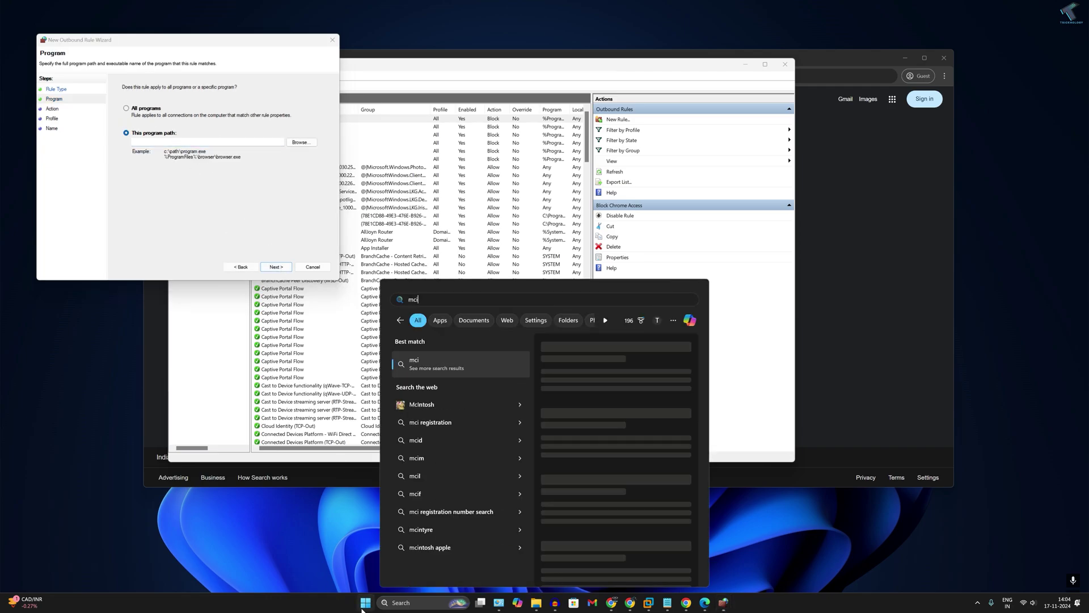
key("BackSpace")
type("rosoft edge")
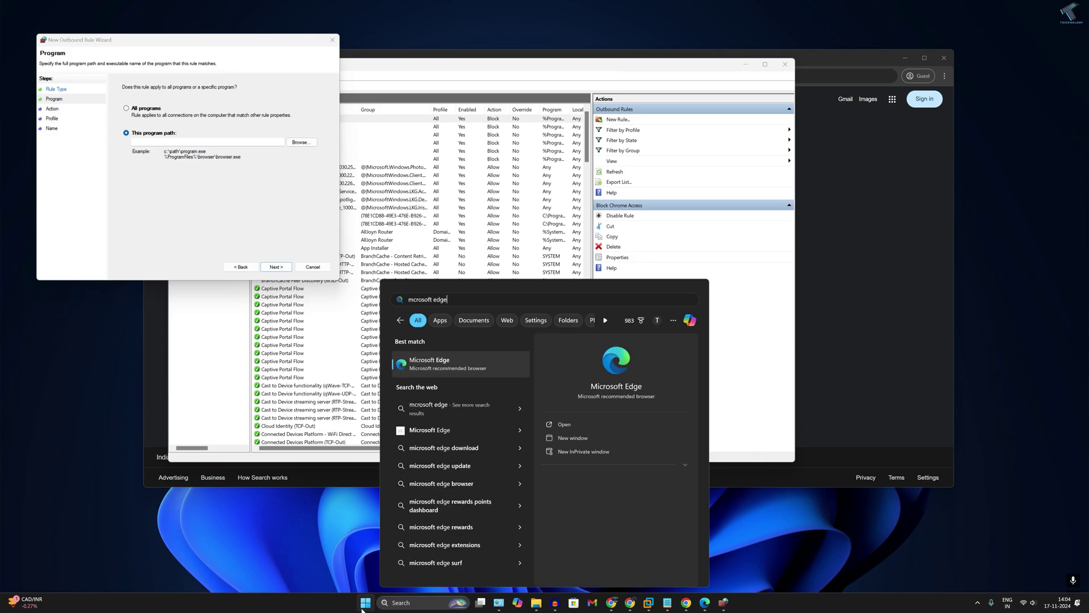
right_click(454, 368)
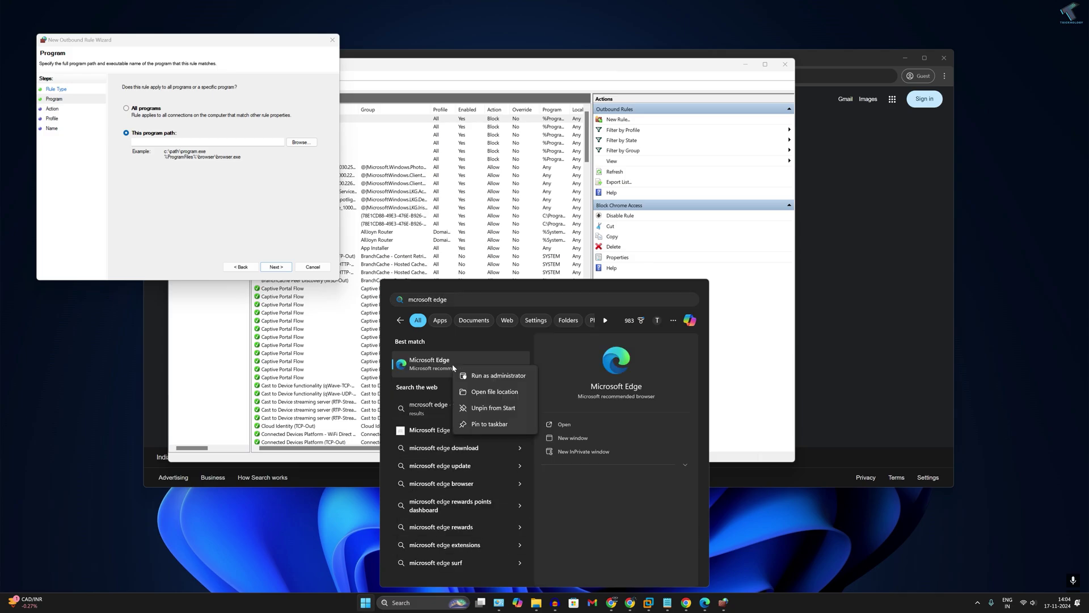
left_click(495, 393)
Open msedge's folder C:\Program Files (x86)\Microsoft\Edge\Application and select its path.
right_click(532, 392)
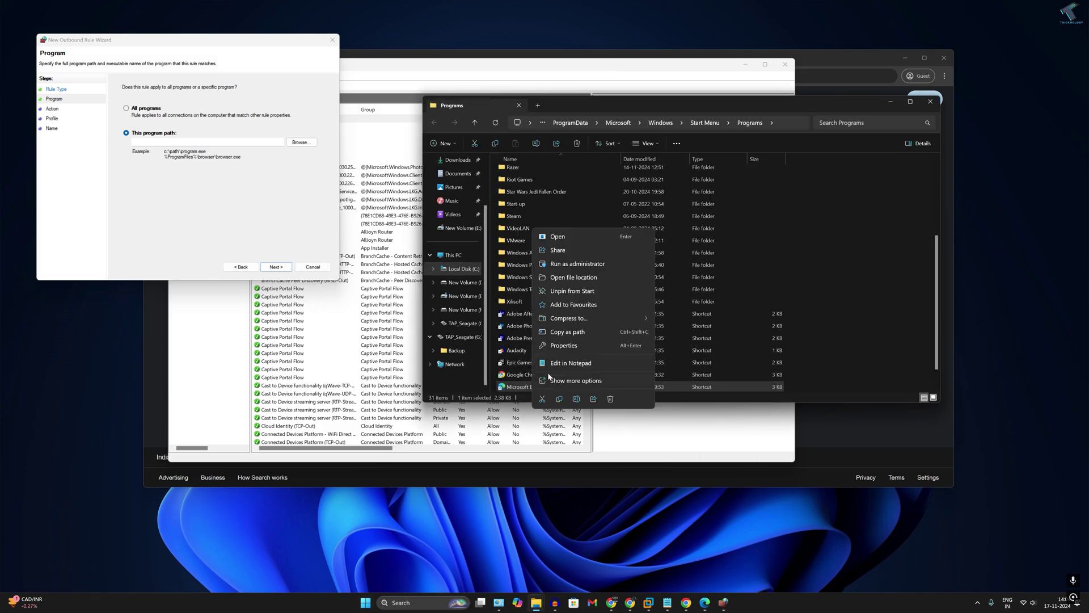
left_click(580, 278)
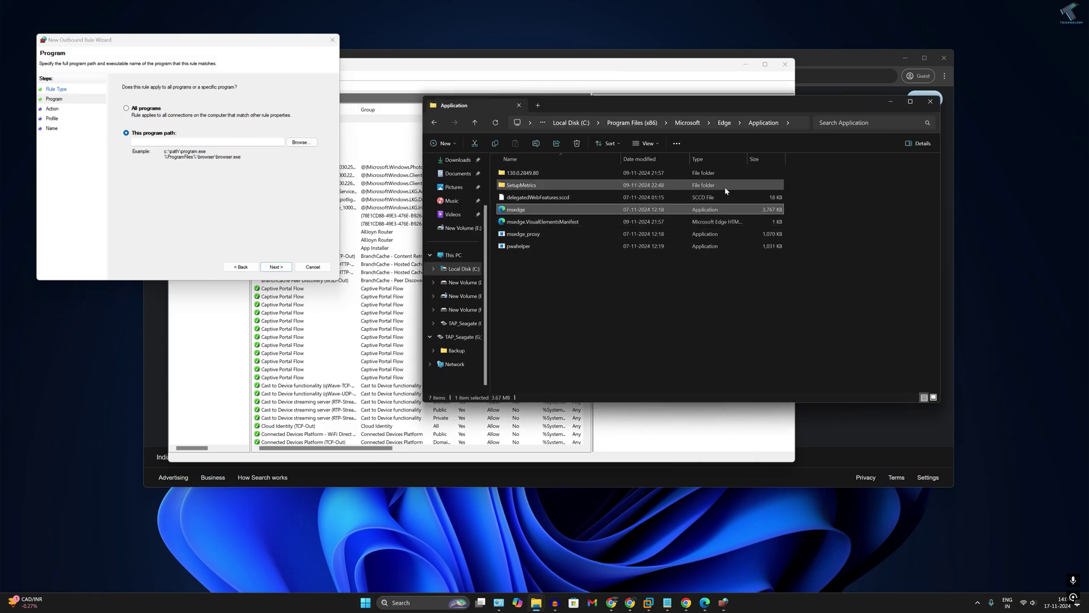
left_click(794, 123)
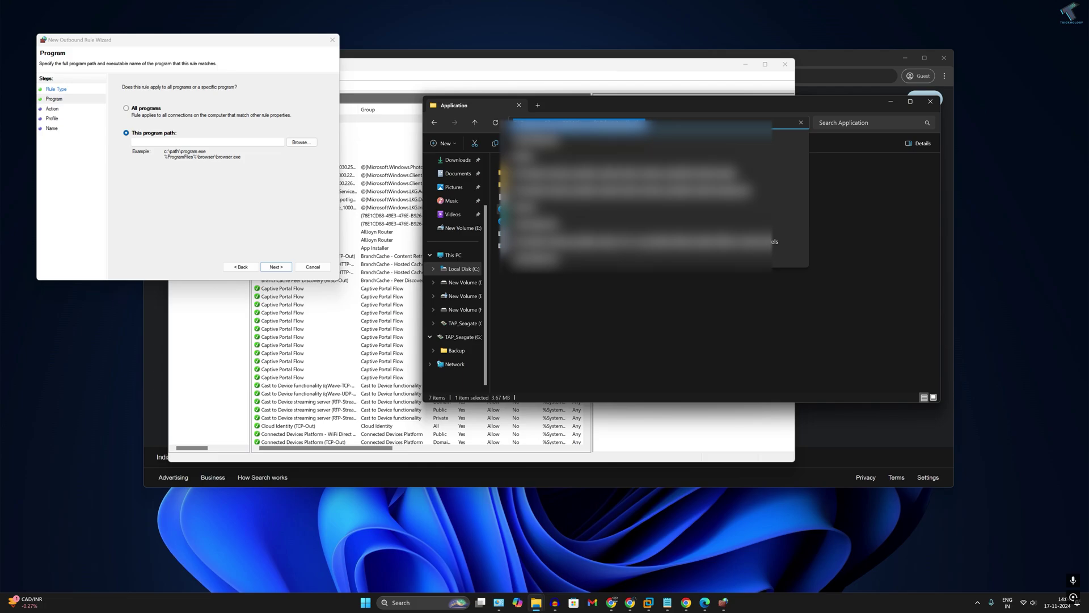
left_click(301, 143)
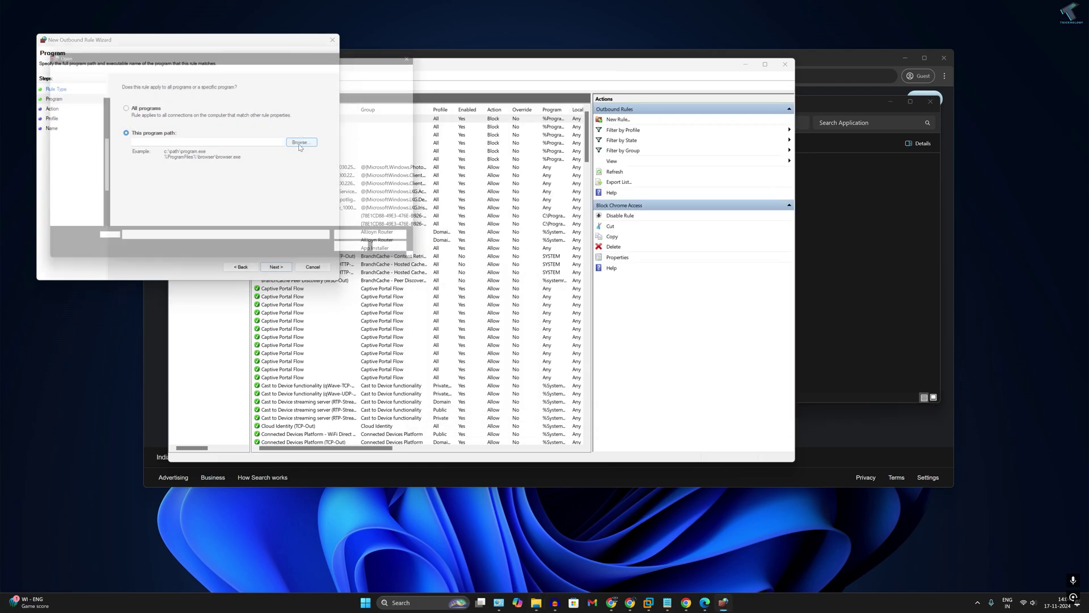
Navigate the file chooser to the Edge Application folder and confirm msedge as the program.
left_click(299, 71)
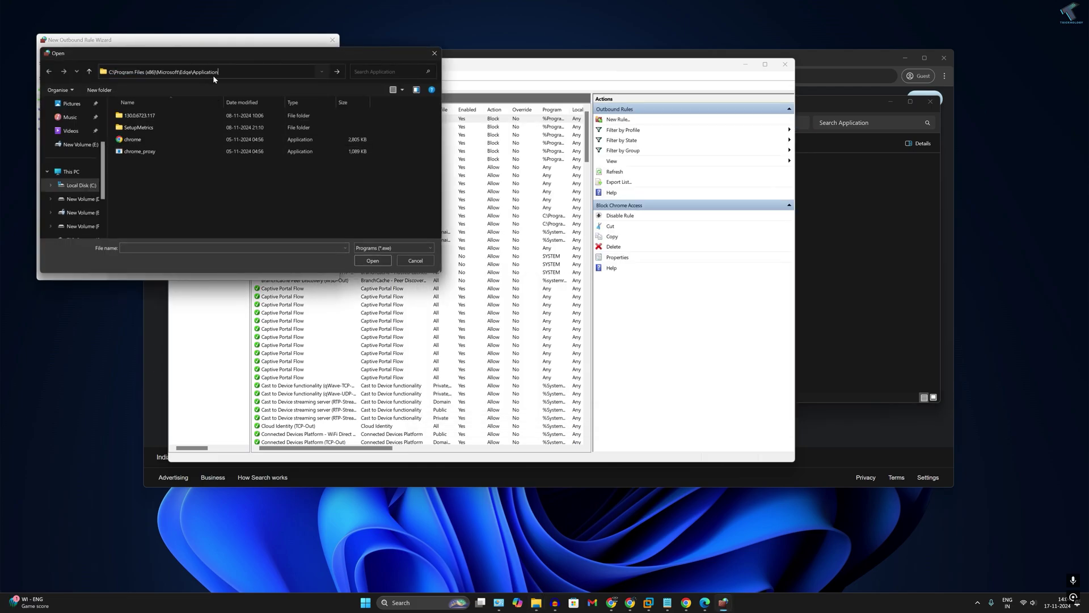
key("Return")
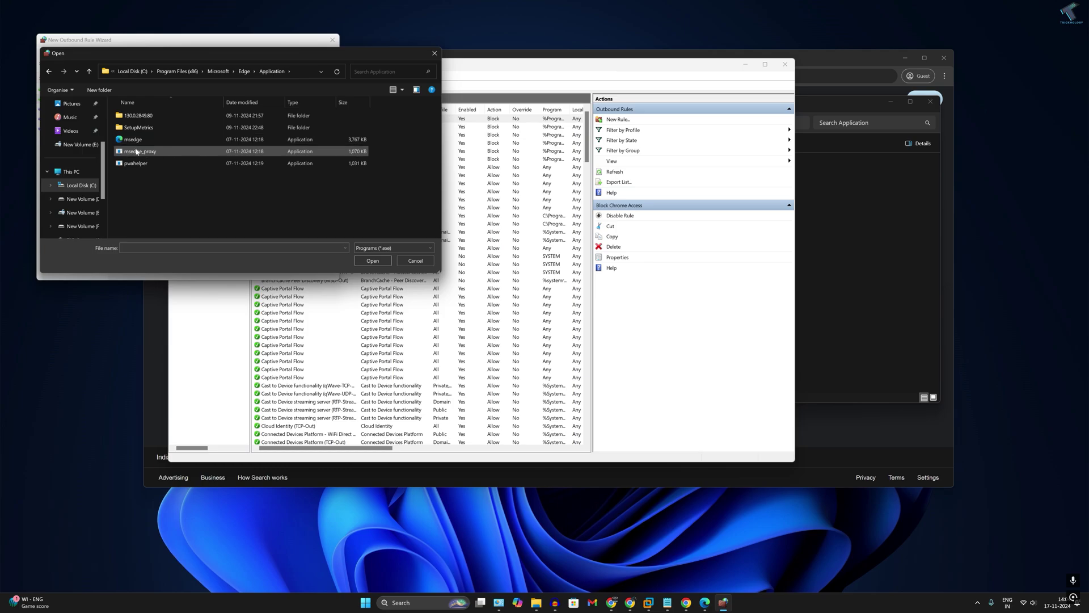
left_click(128, 142)
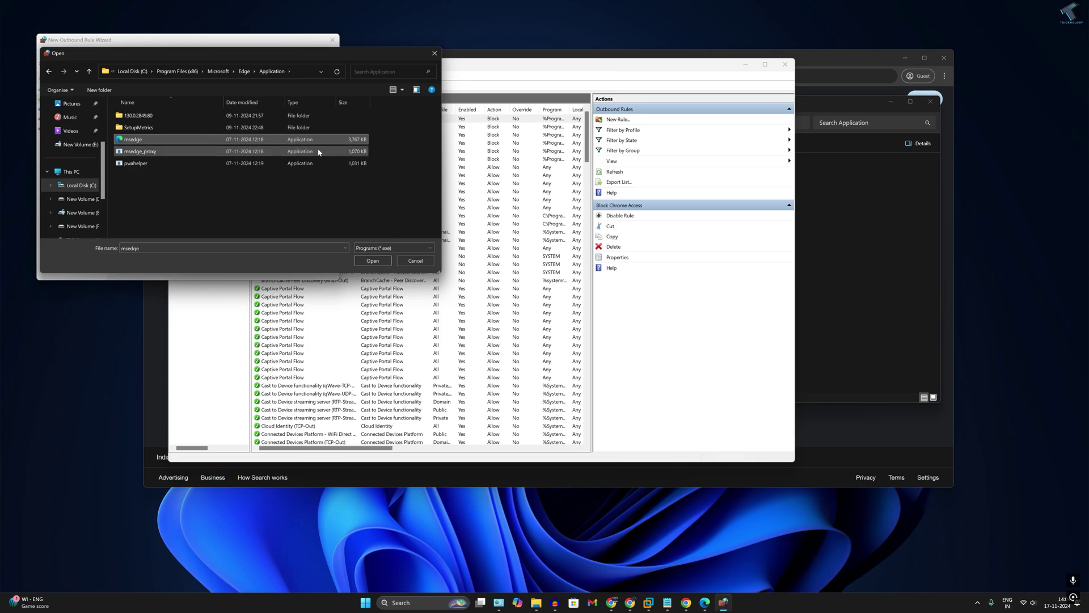
left_click(373, 261)
Accept the msedge path, keep 'Block the connection', and apply to Domain, Private and Public.
left_click(274, 267)
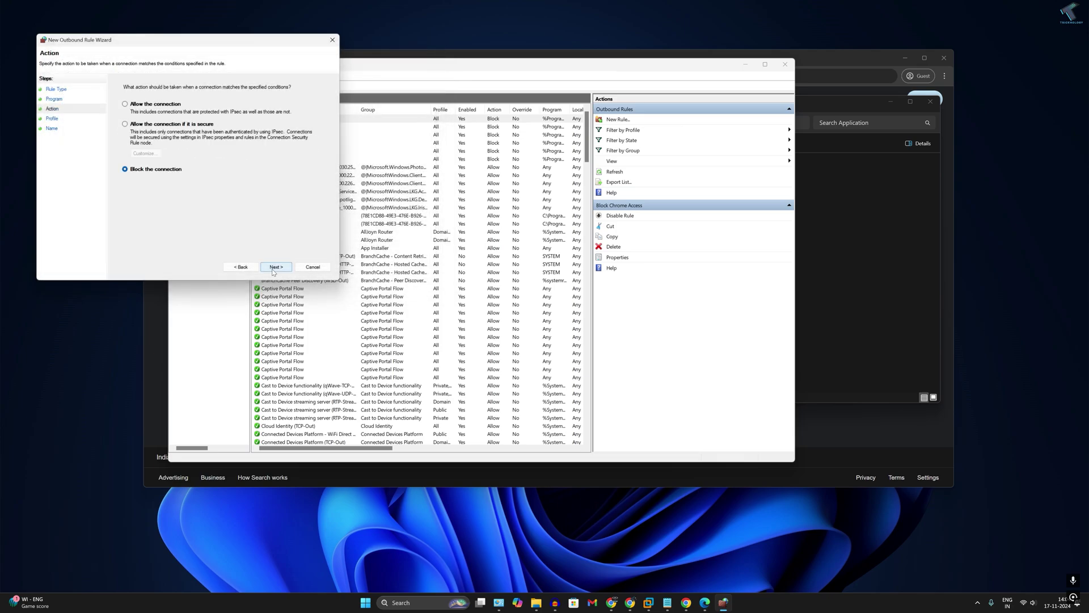
left_click(278, 267)
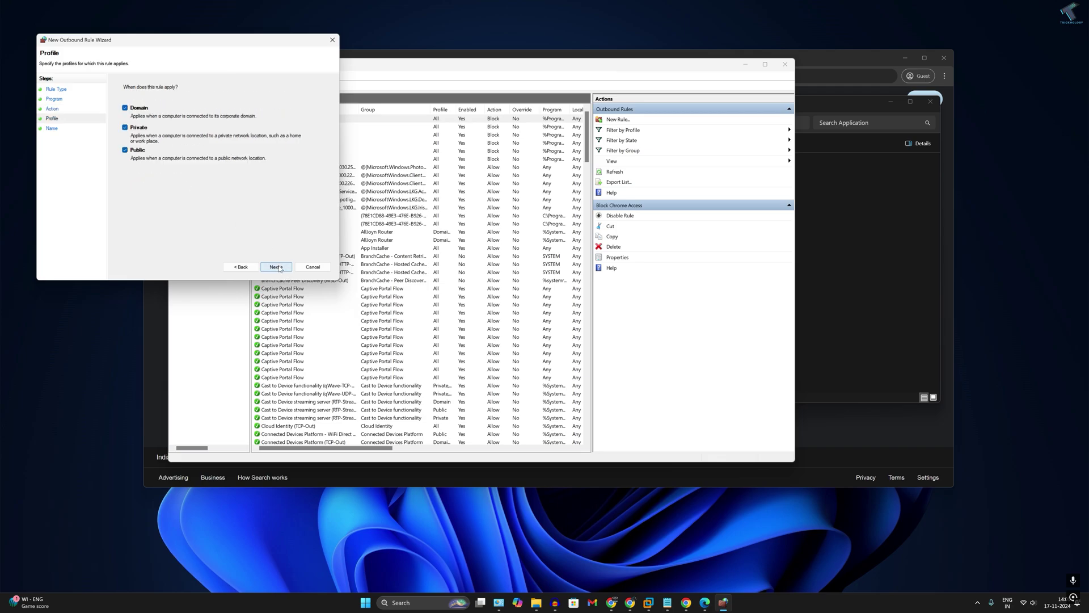
left_click(278, 267)
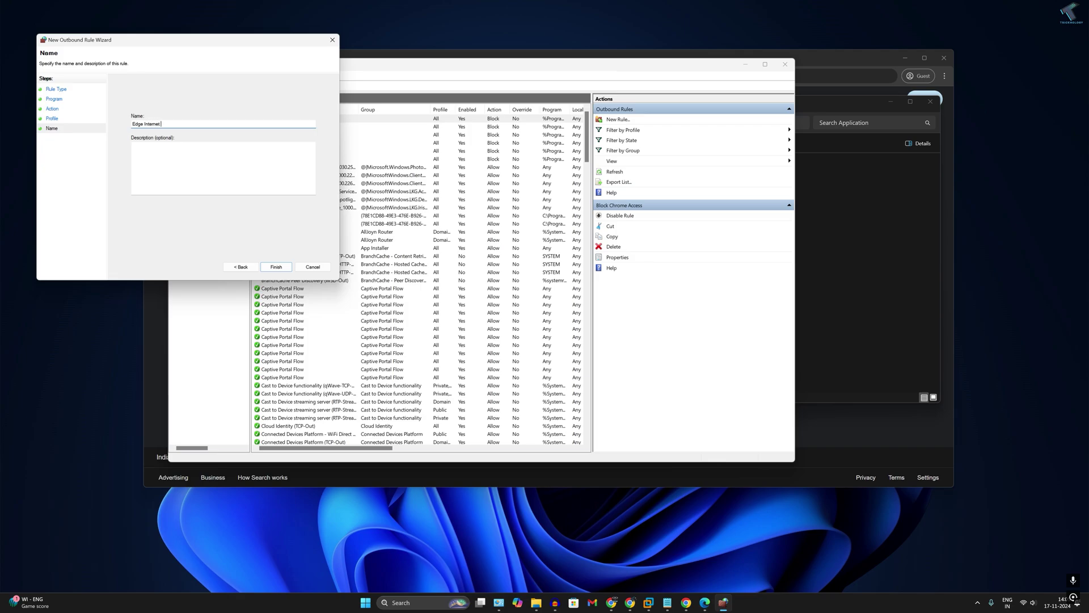
Finish the 'Edge Internet block' rule and select it in the Outbound Rules list.
left_click(275, 267)
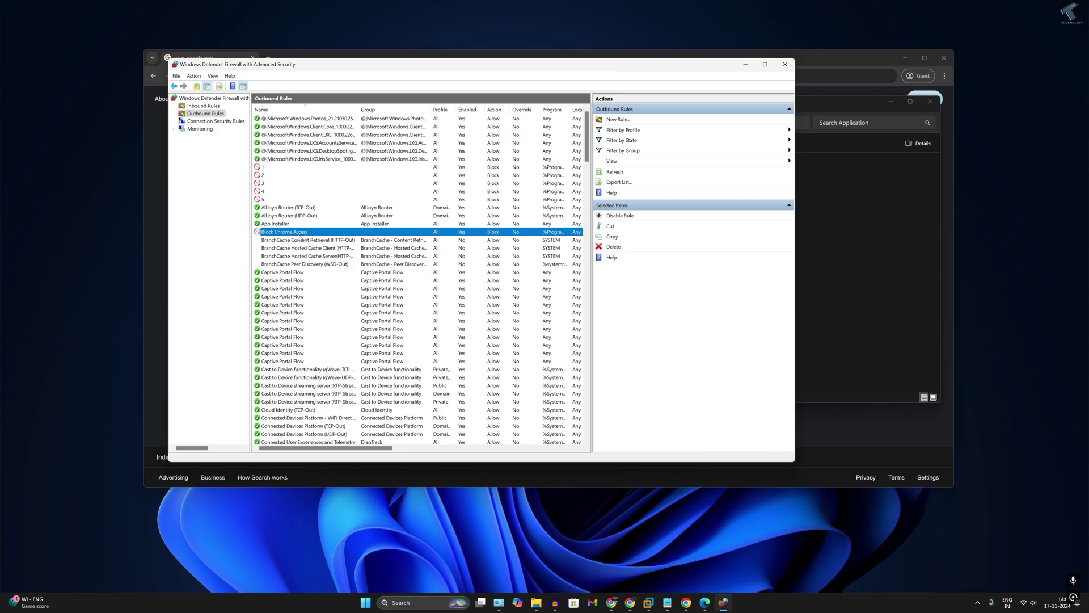
scroll(317, 234, "down", 3)
scroll(327, 238, "down", 20)
left_click(297, 119)
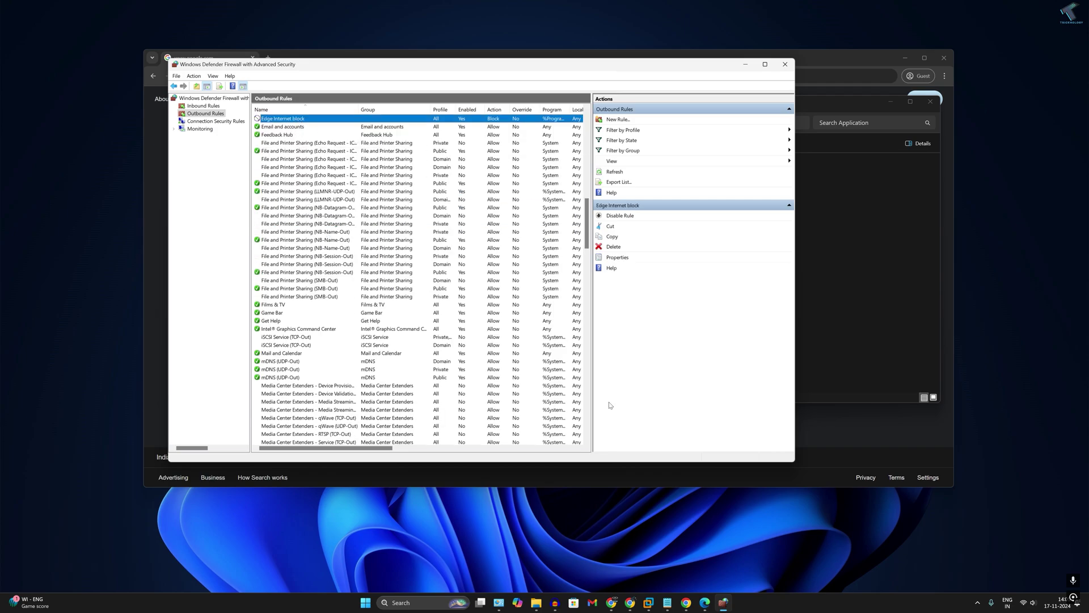
Bring Microsoft Edge to the front and reload the Google homepage to test the block.
left_click(705, 603)
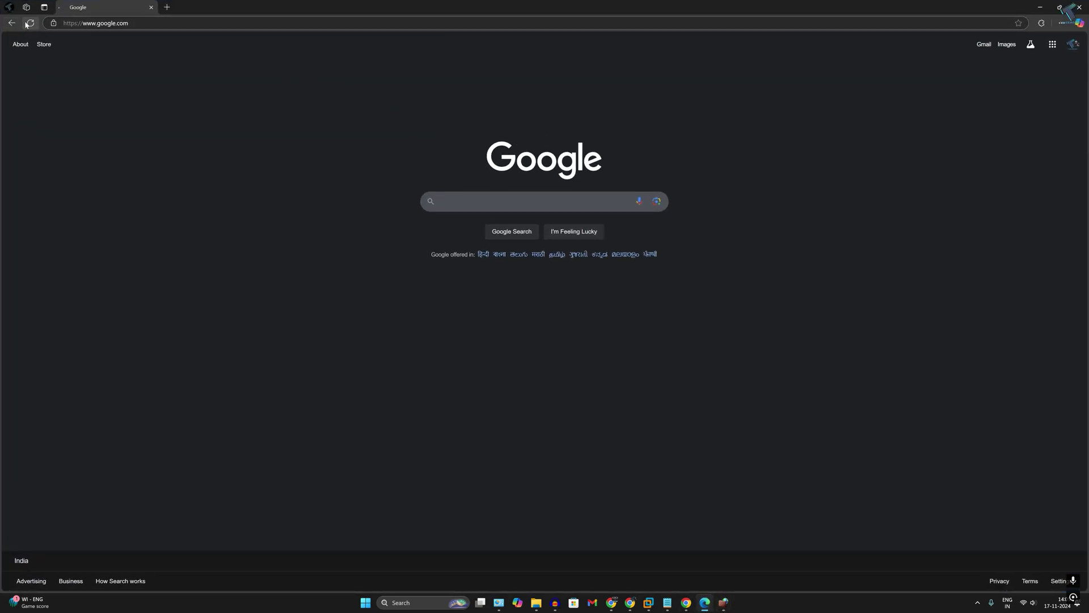
left_click(29, 23)
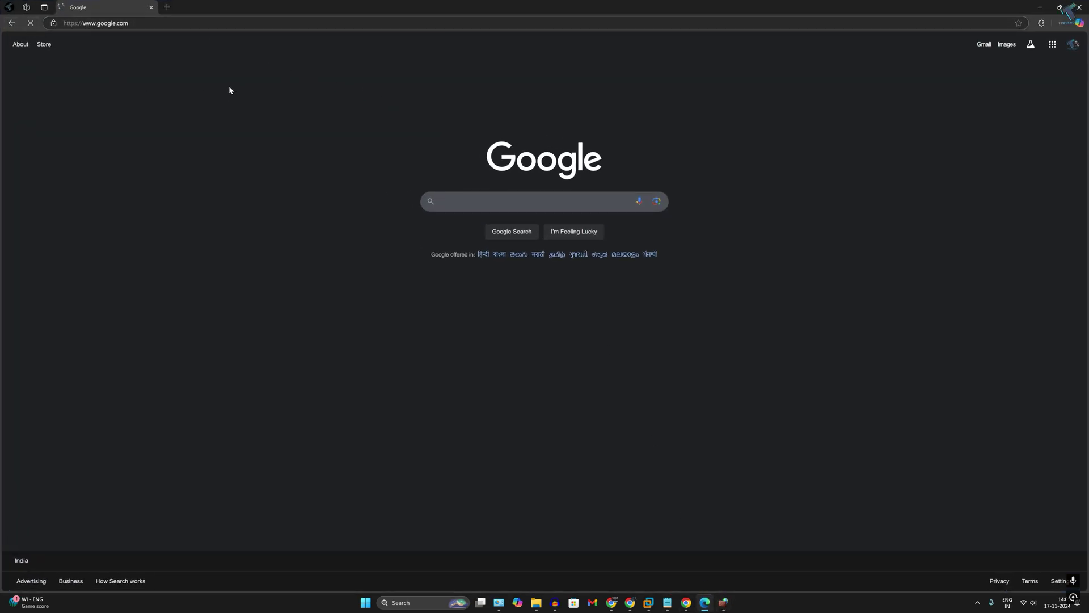